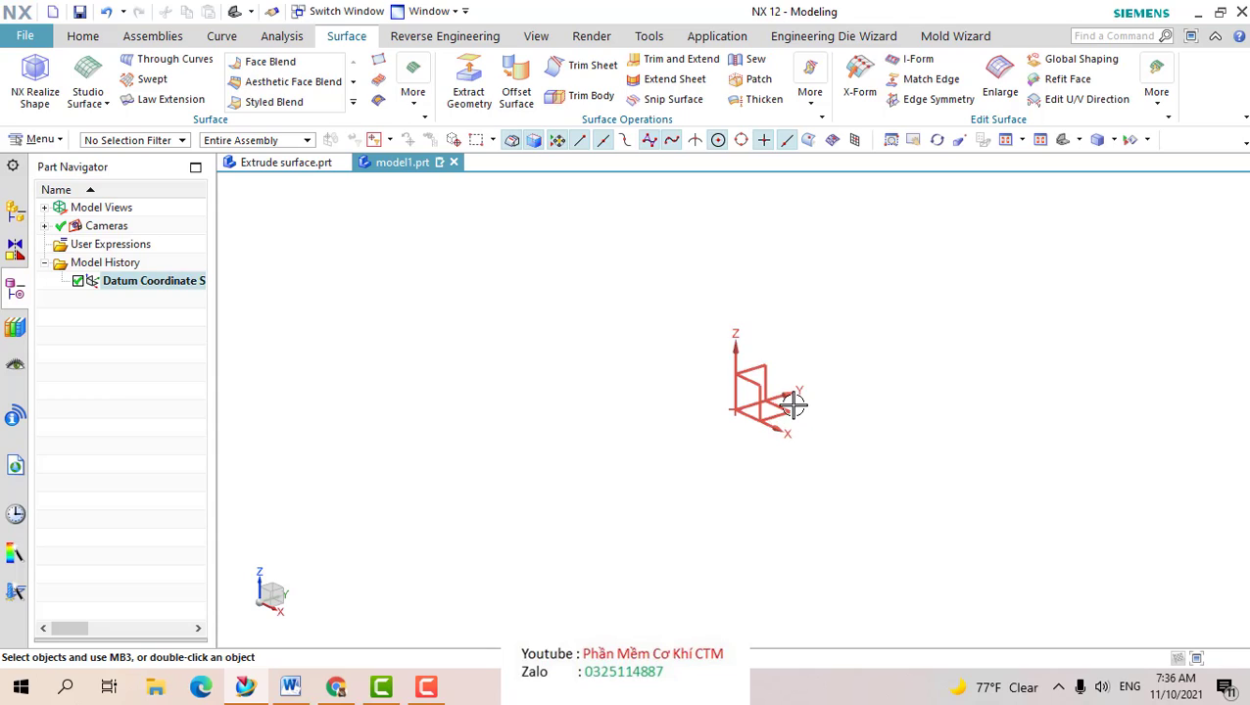
- Browse the Menu > Insert > Sweep commands and close the list without choosing anything
scroll(790, 405, up, 1)
scroll(770, 425, down, 1)
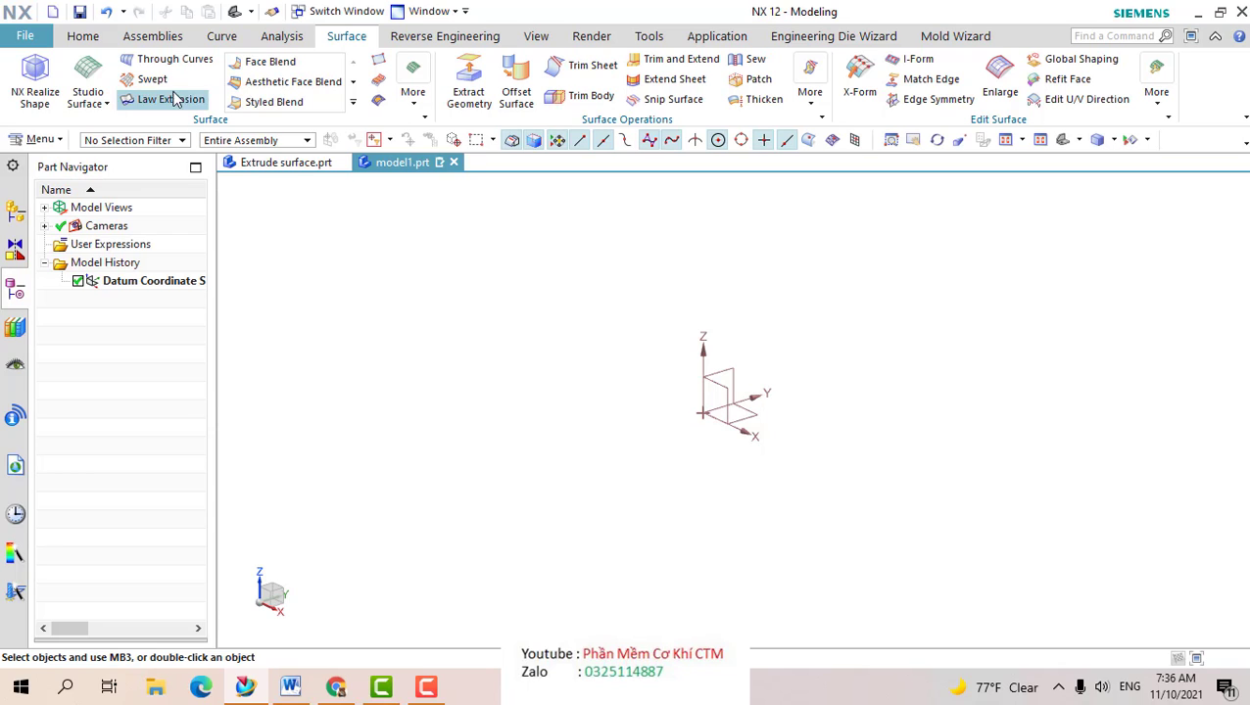
click(86, 39)
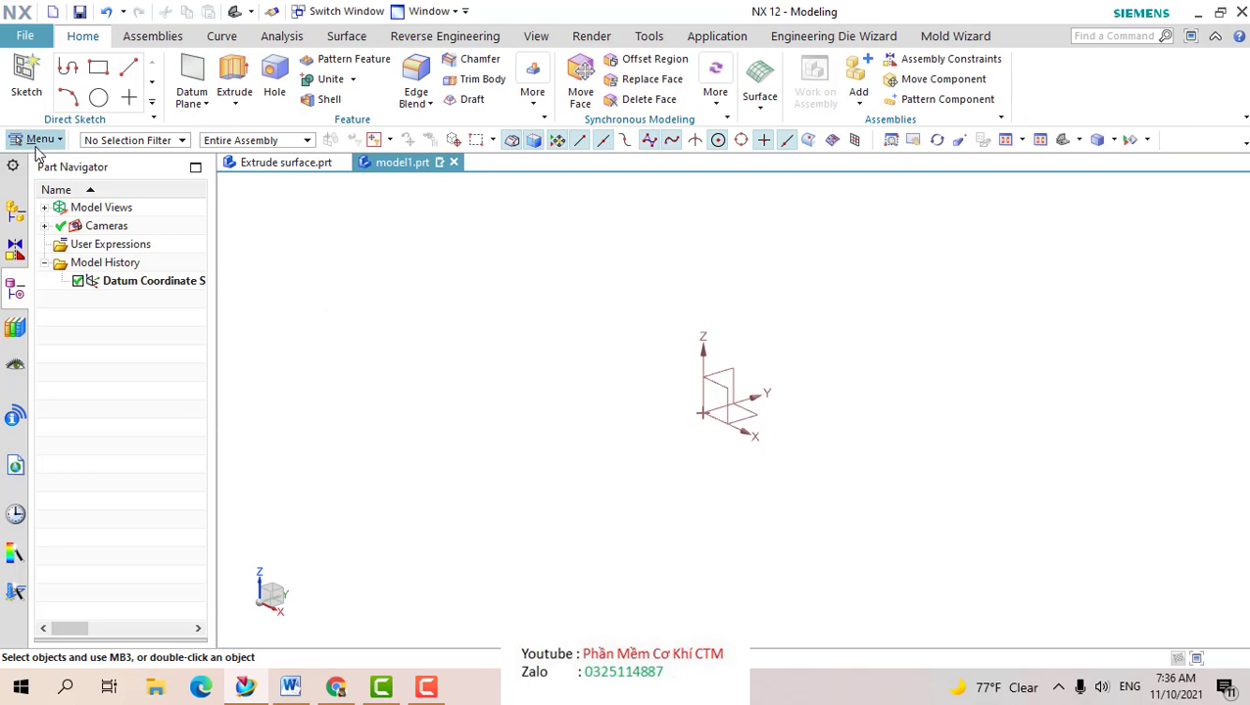
click(39, 142)
mouse_move(48, 229)
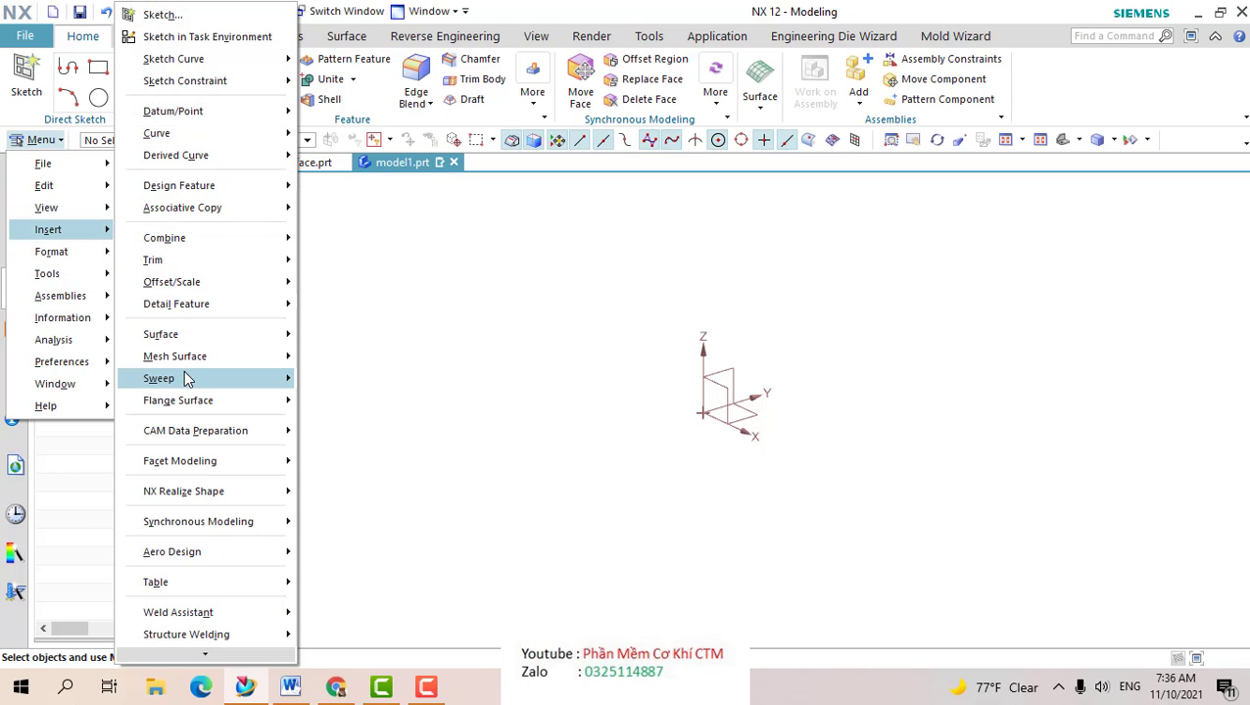
mouse_move(159, 378)
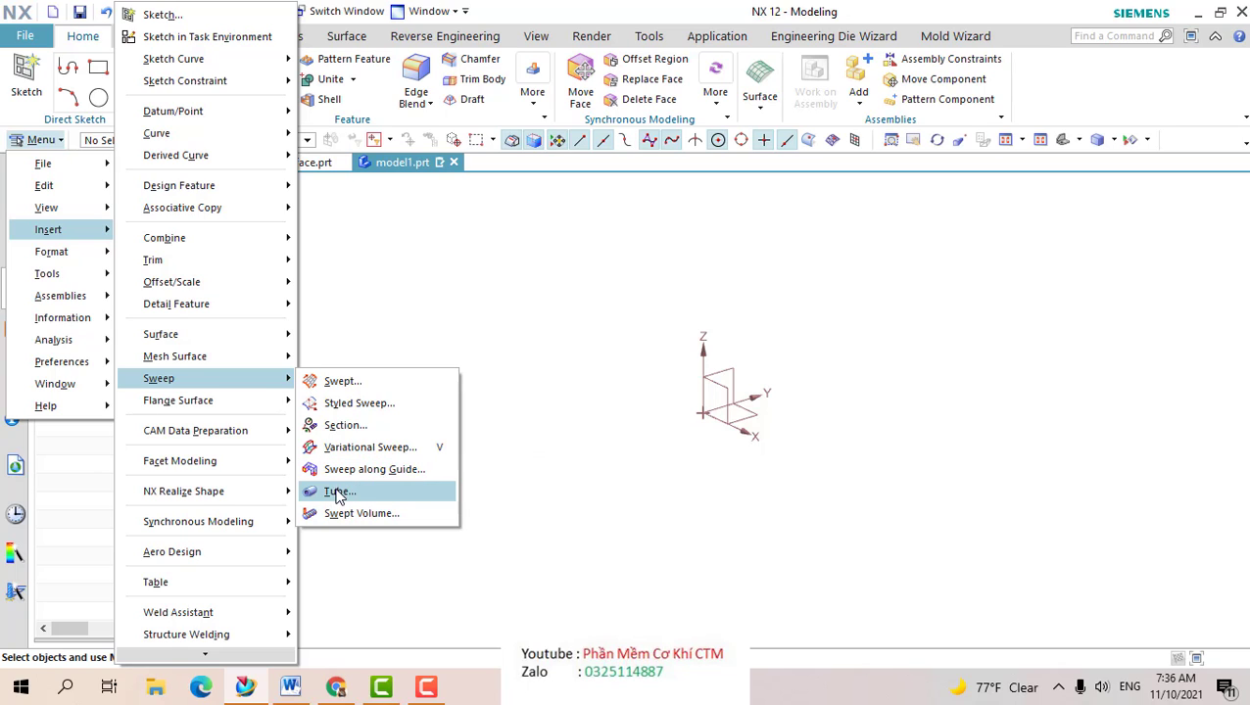
click(645, 484)
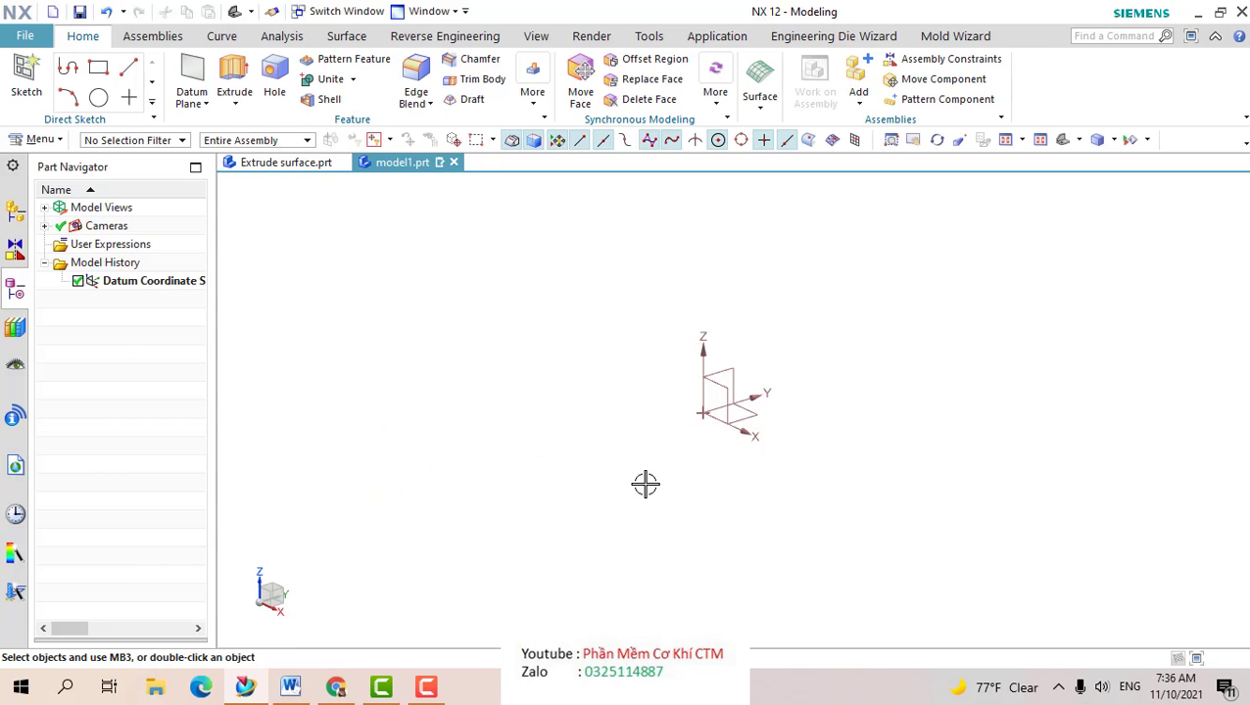
- Pan the datum toward the left and bring up the Curve ribbon tools
shift+middle_drag(805, 420, 779, 418)
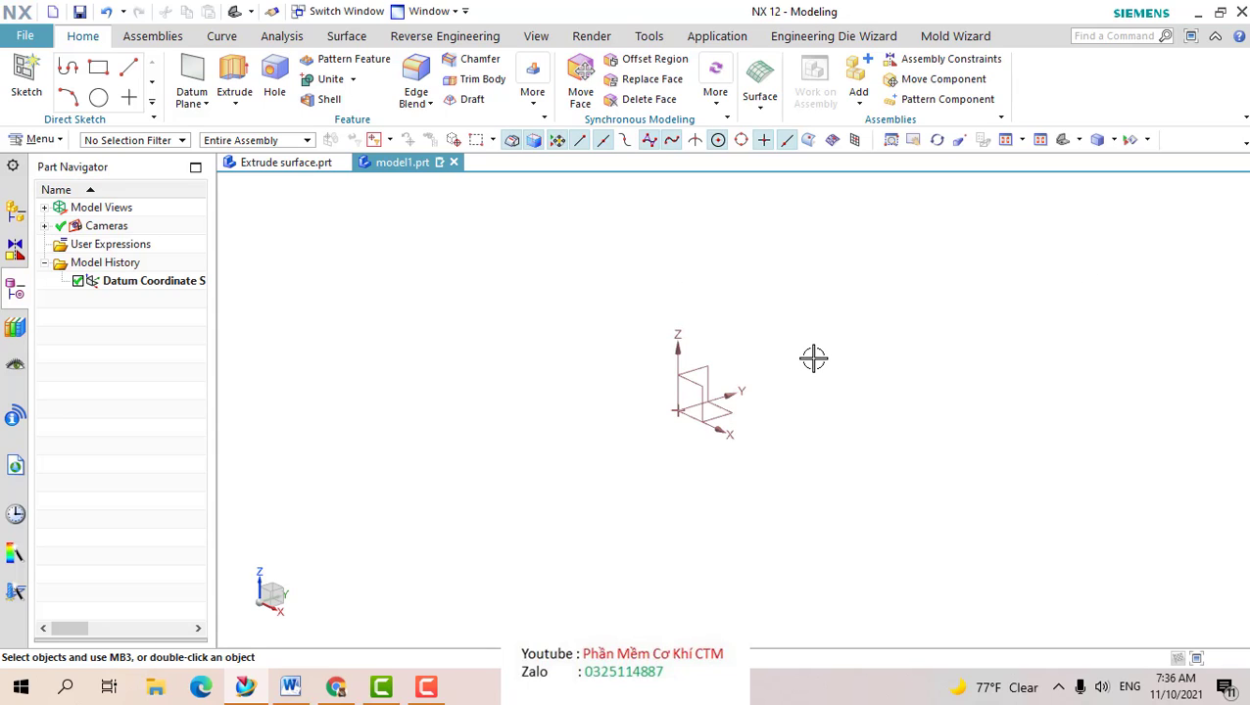
shift+middle_drag(815, 396, 732, 403)
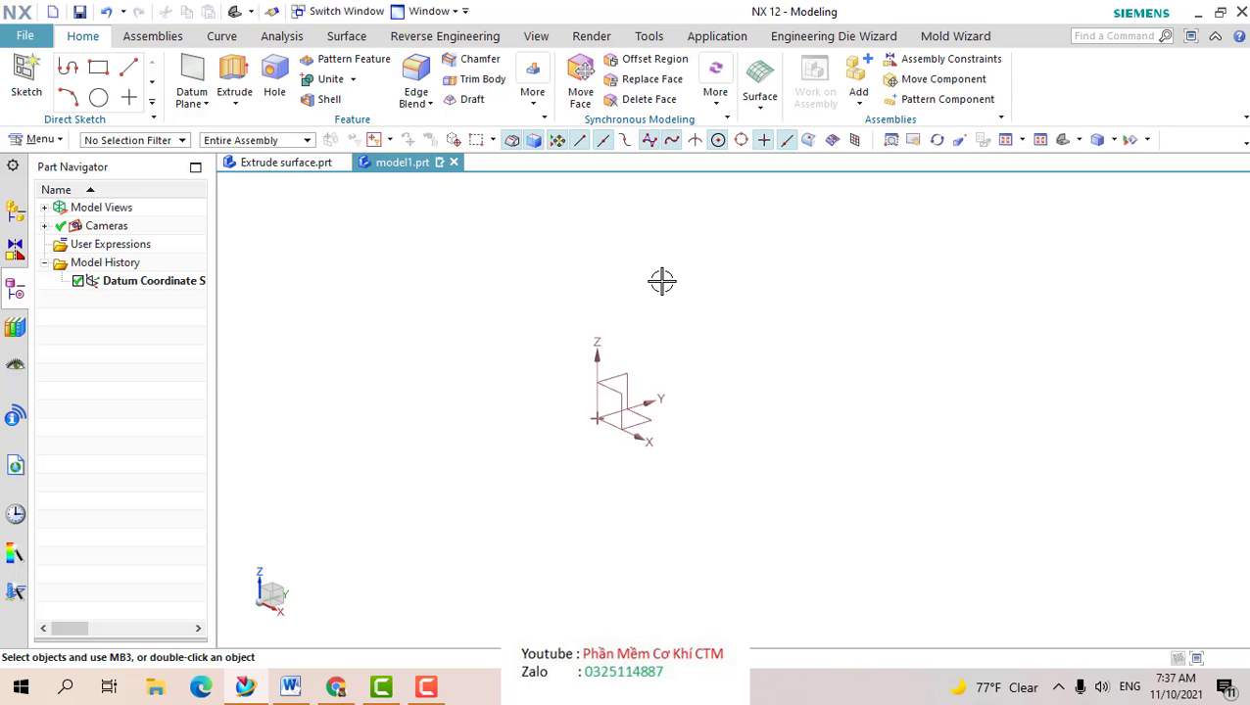
shift+middle_drag(675, 349, 634, 390)
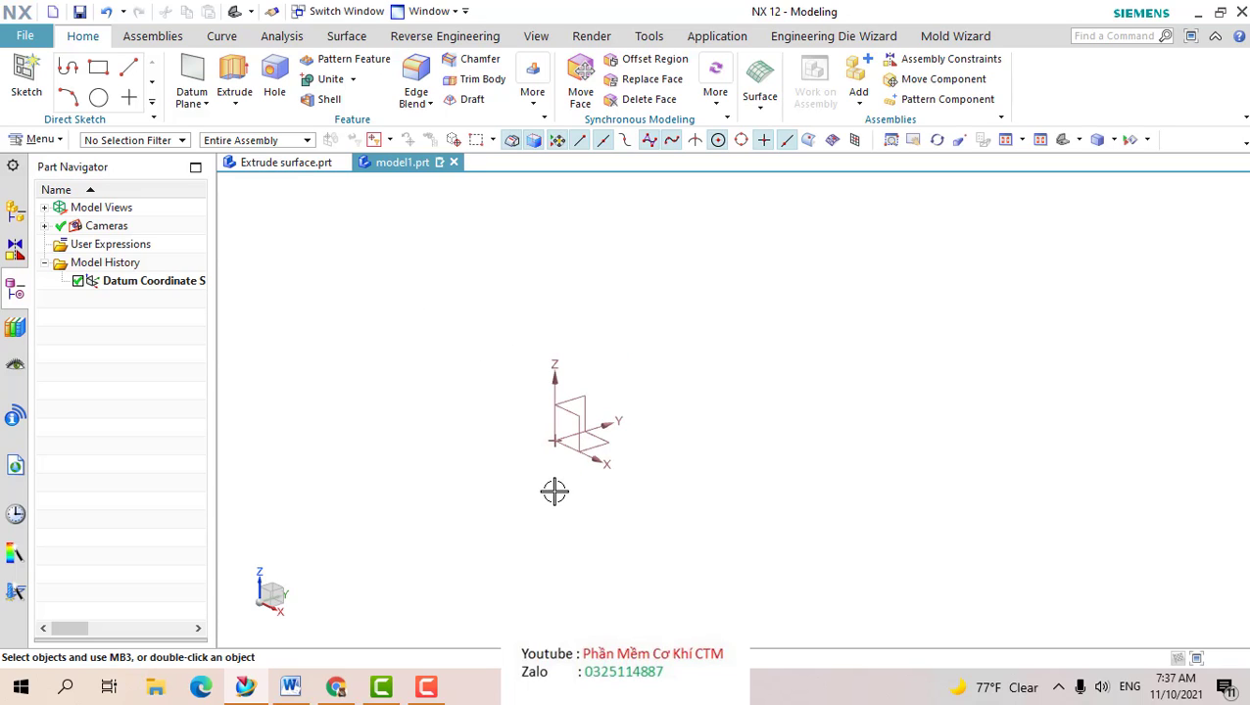
shift+middle_drag(554, 491, 554, 479)
click(221, 35)
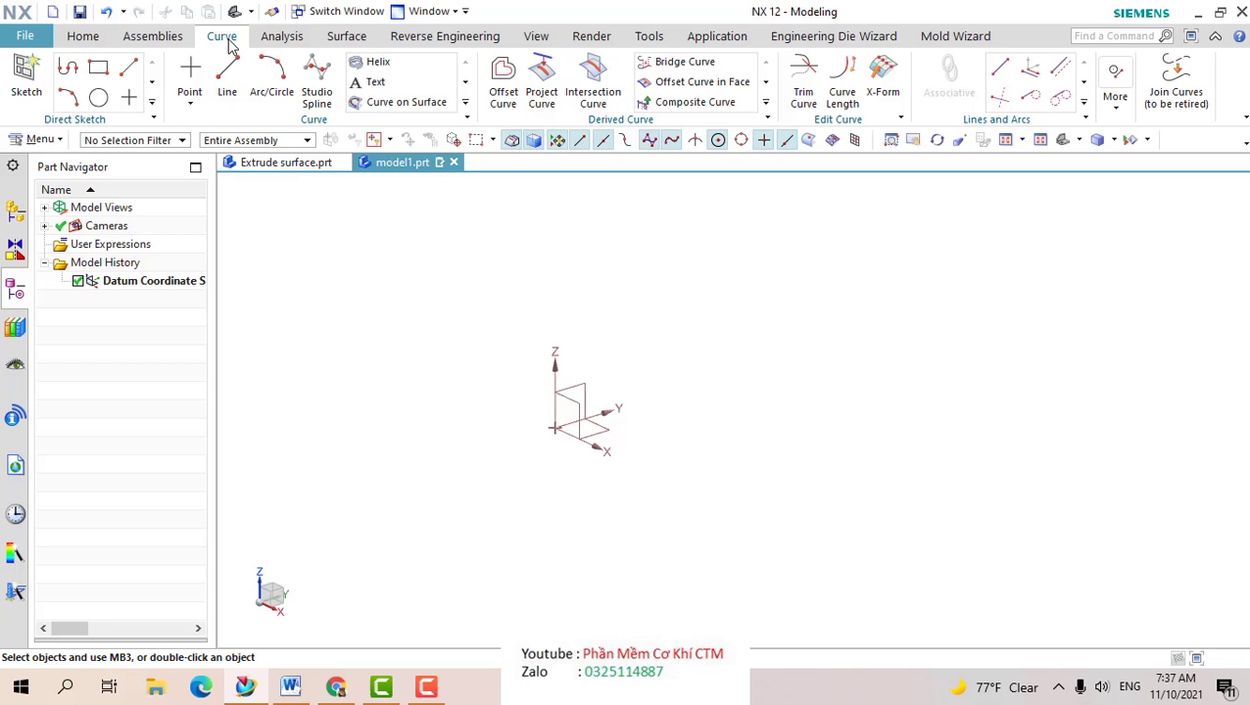
- Draw a 60 mm line from the datum CSYS origin along YC
click(227, 92)
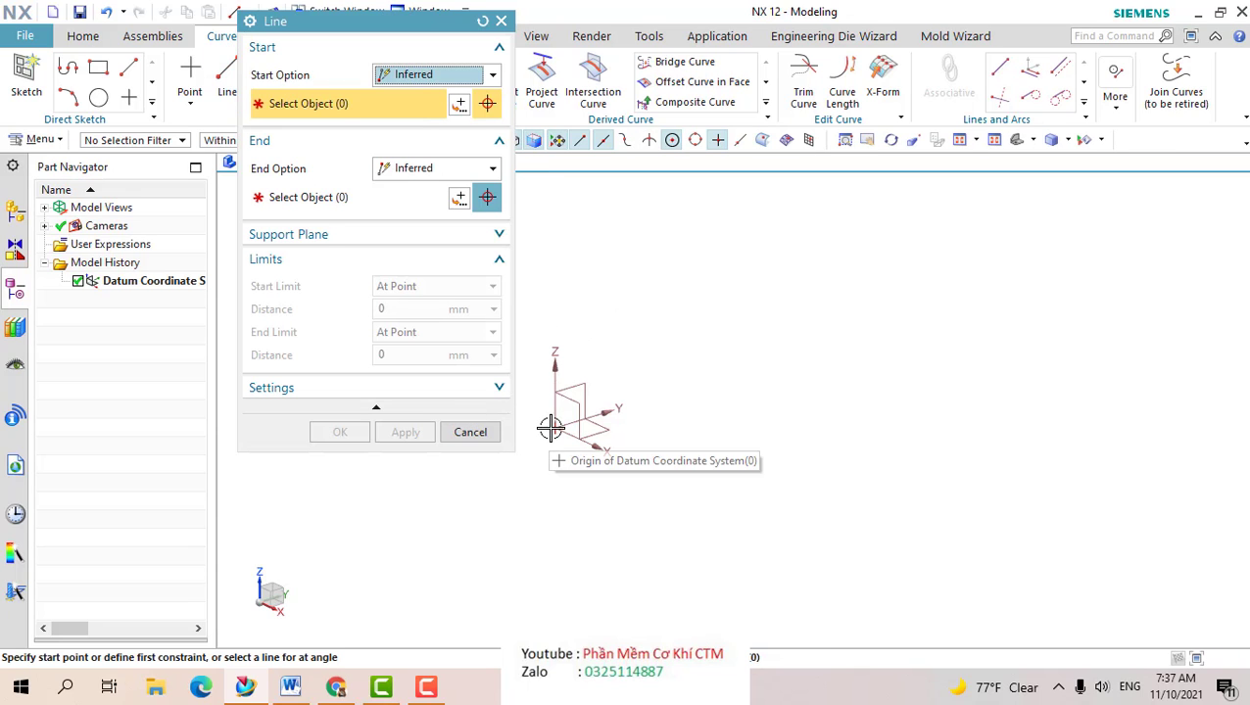
click(555, 427)
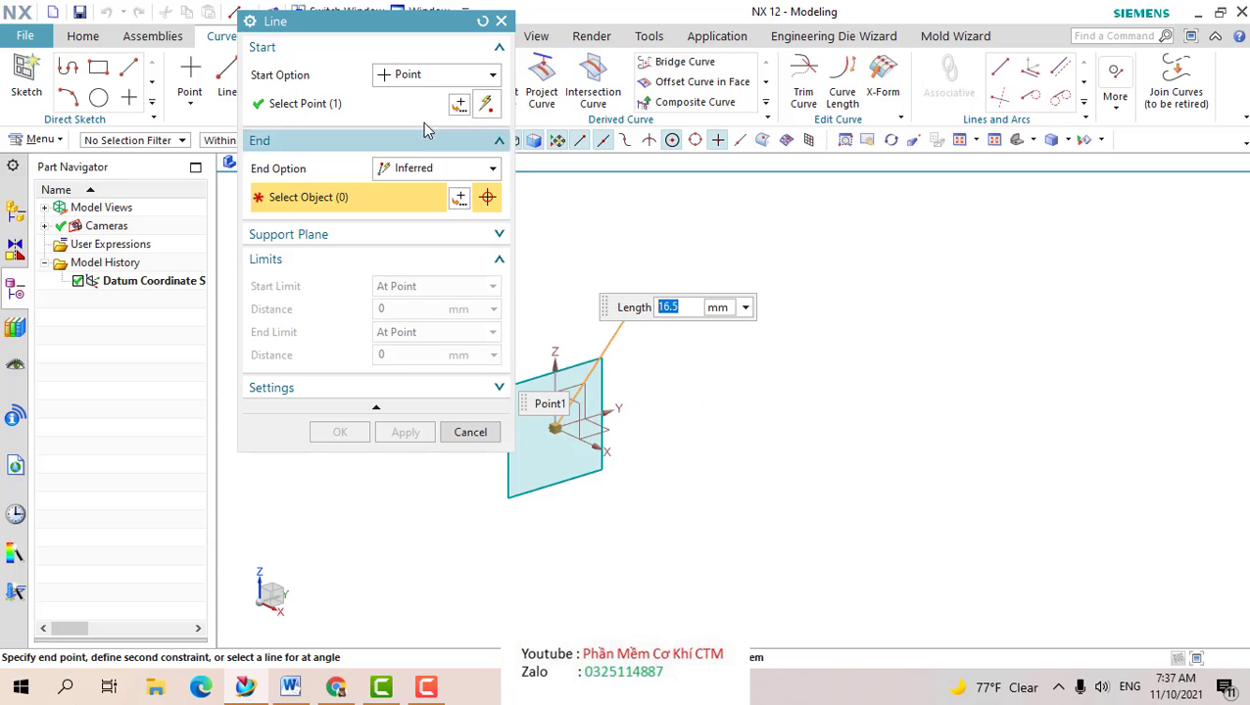
click(439, 170)
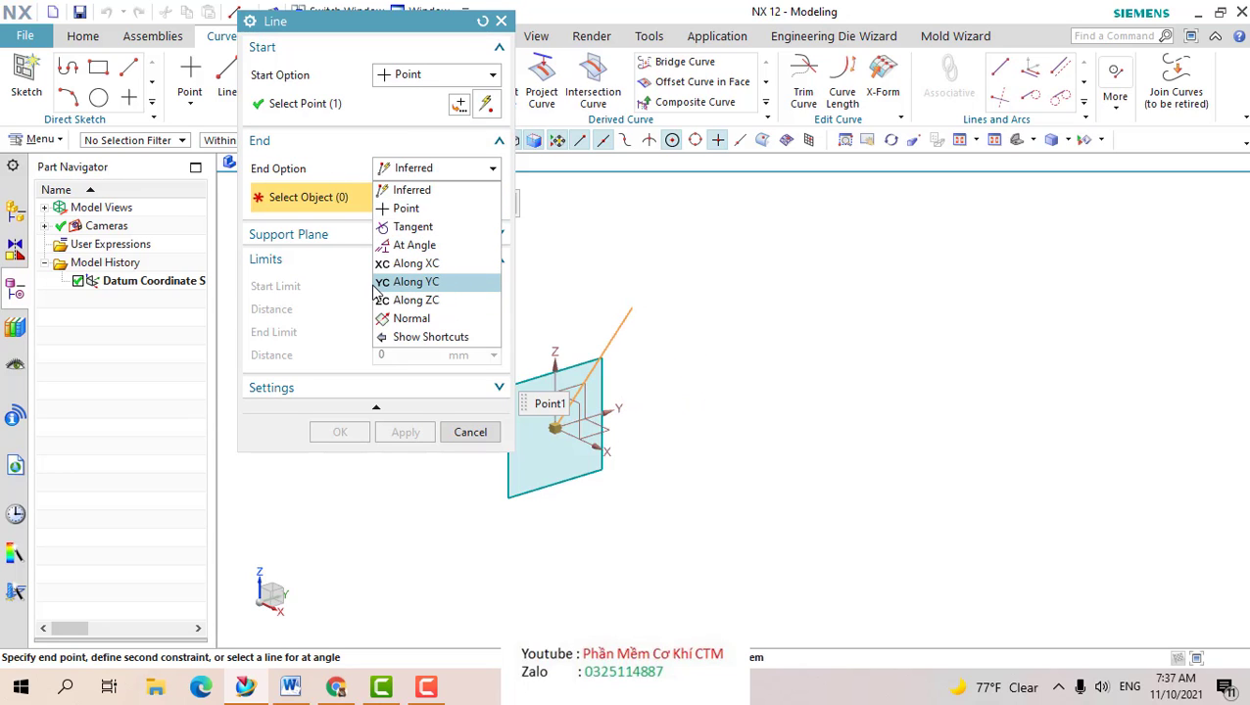
click(405, 284)
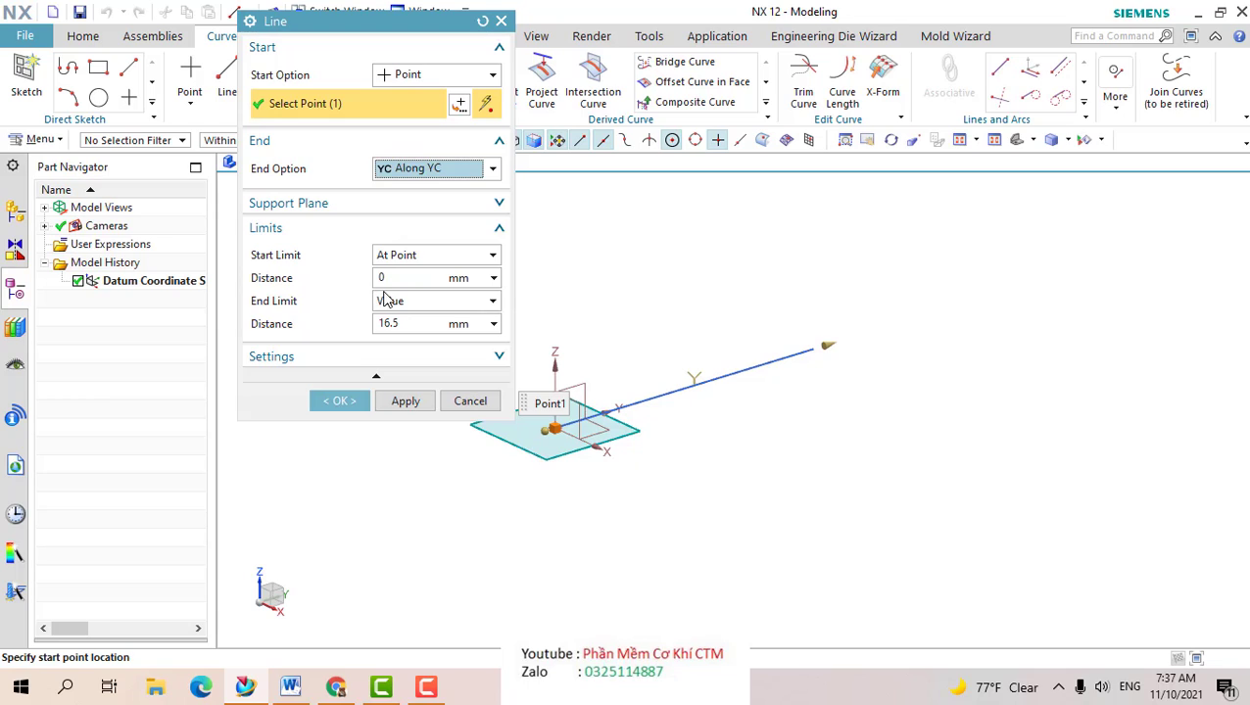
click(411, 326)
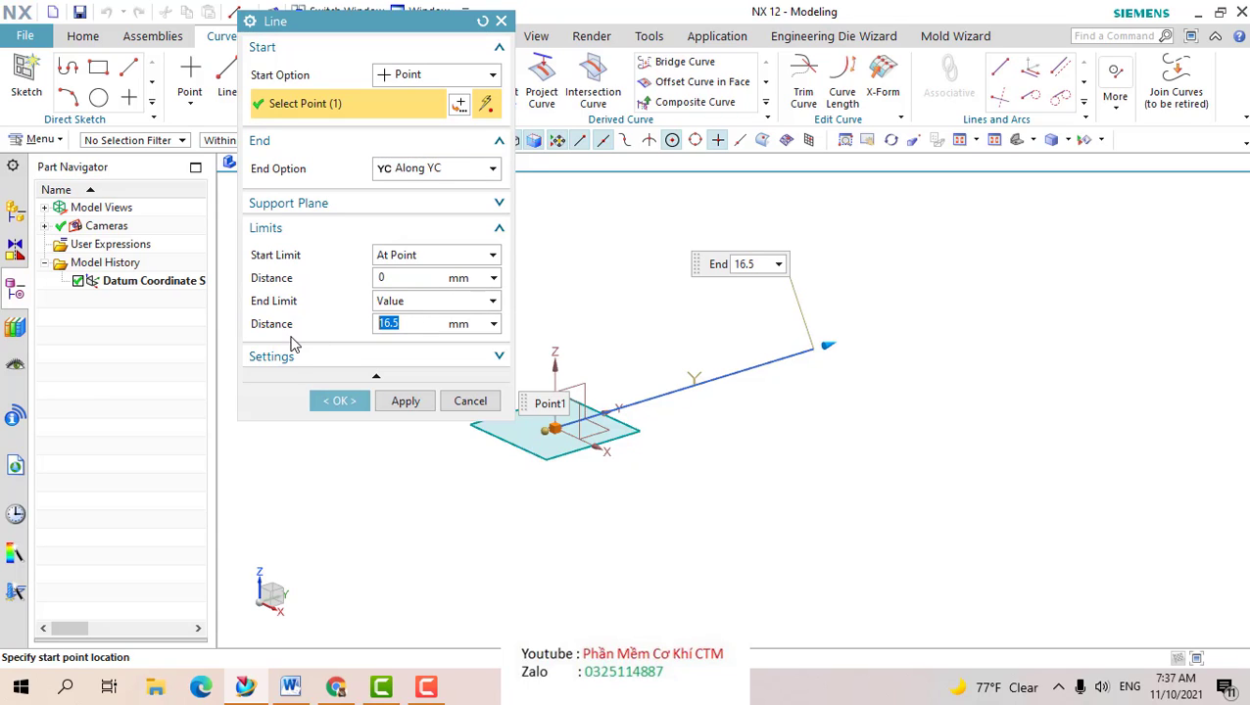
text(60)
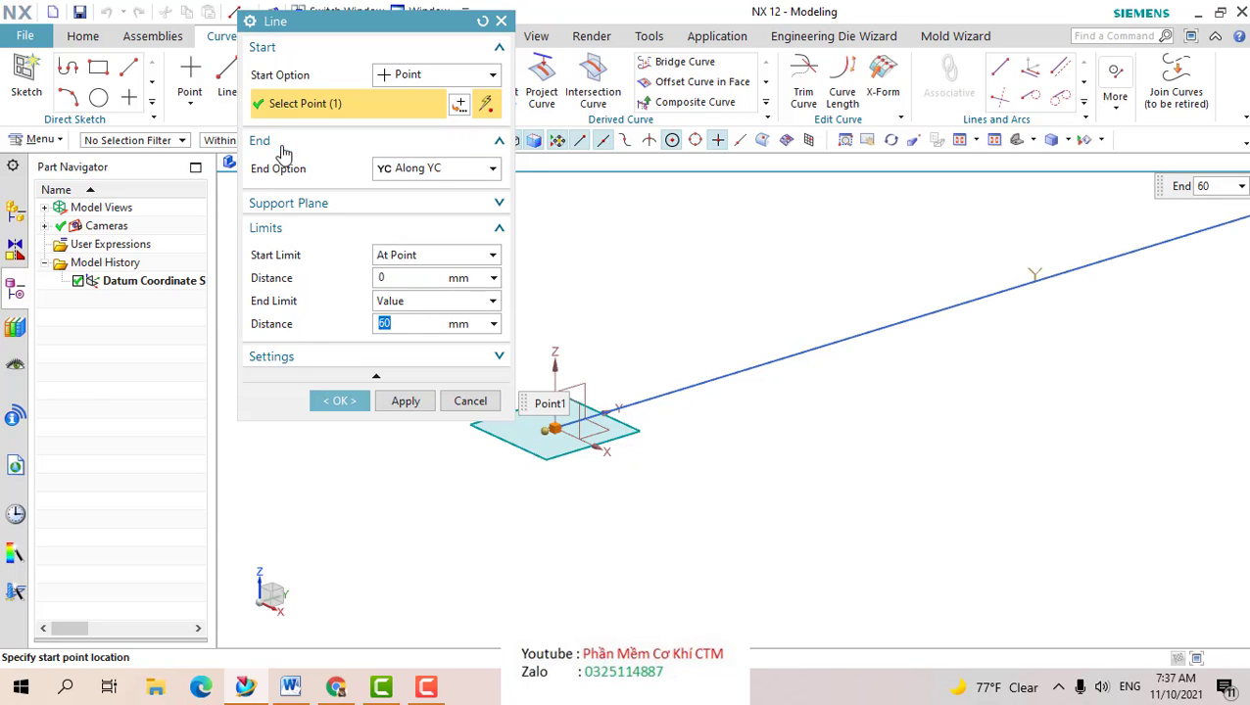
scroll(651, 577, down, 3)
scroll(650, 577, down, 2)
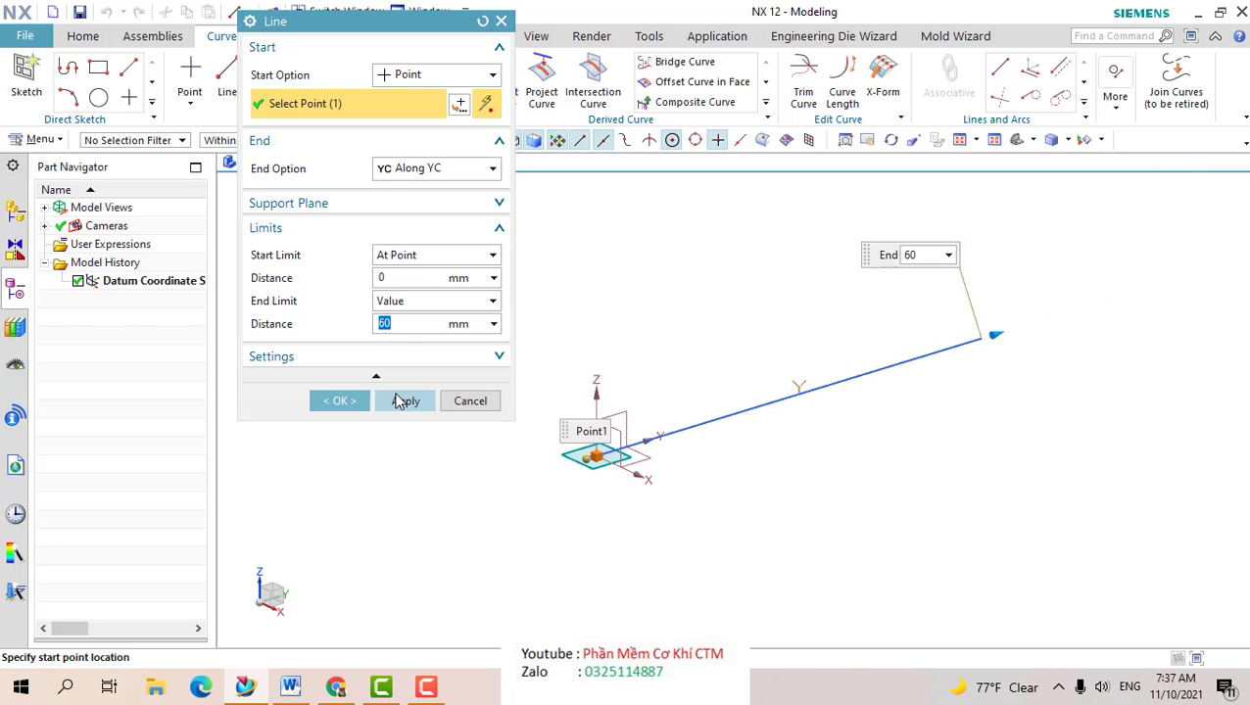
click(401, 401)
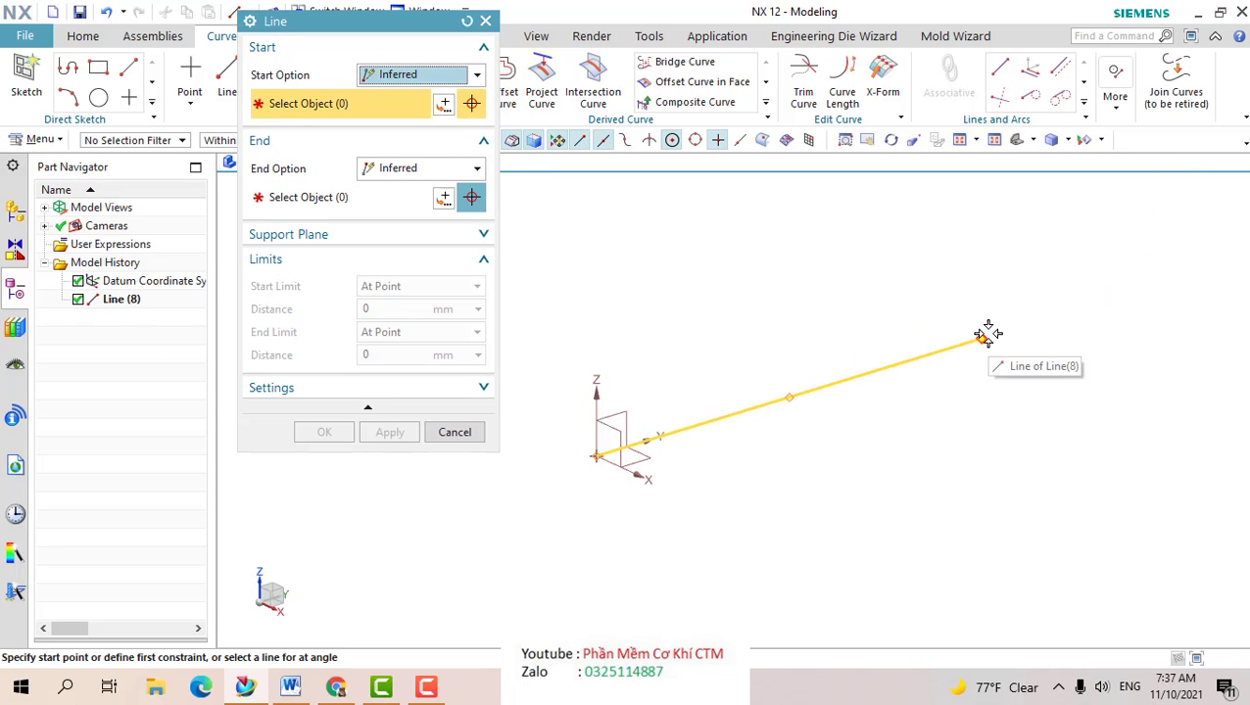
- Start a second line at the first line's far end, running 50 mm along XC
click(983, 336)
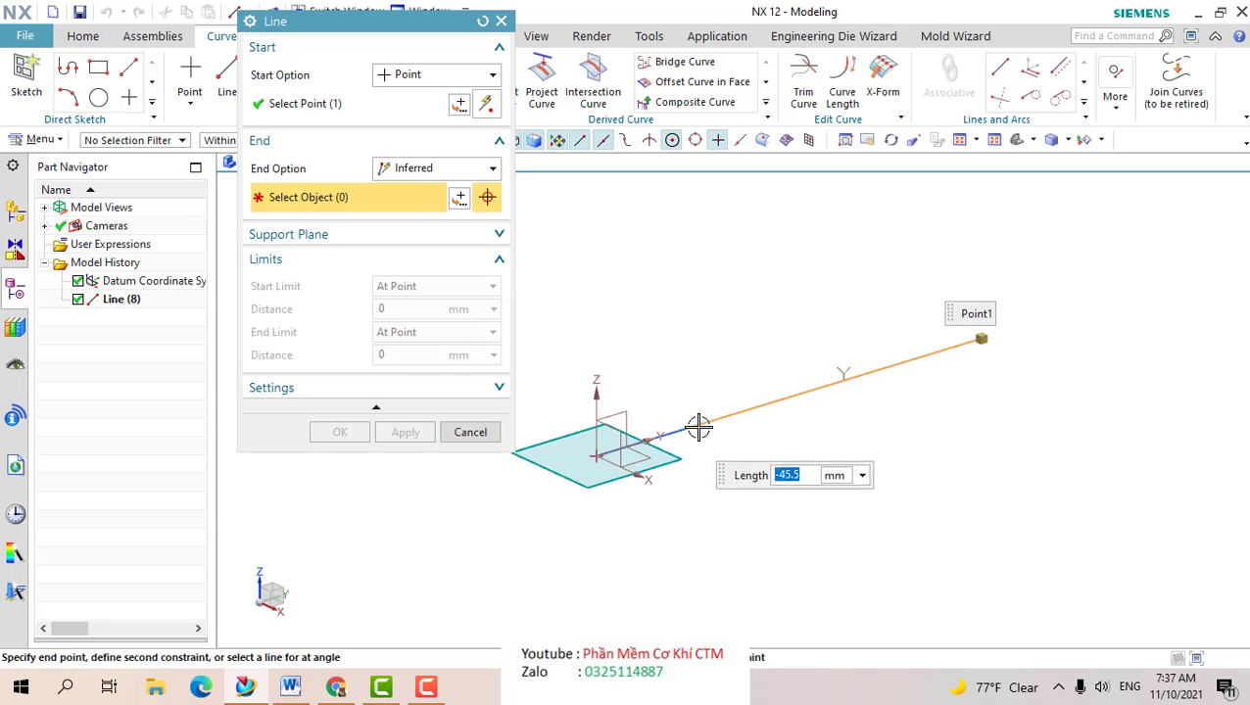
scroll(990, 350, down, 2)
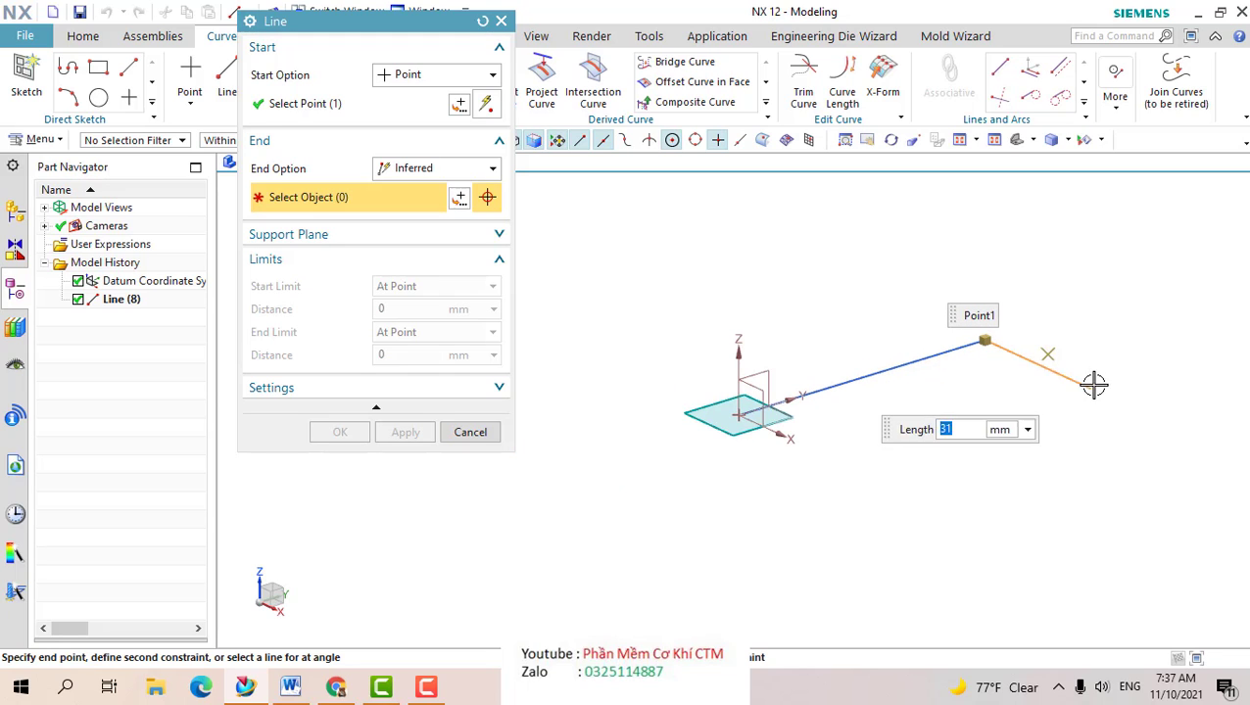
scroll(899, 385, down, 1)
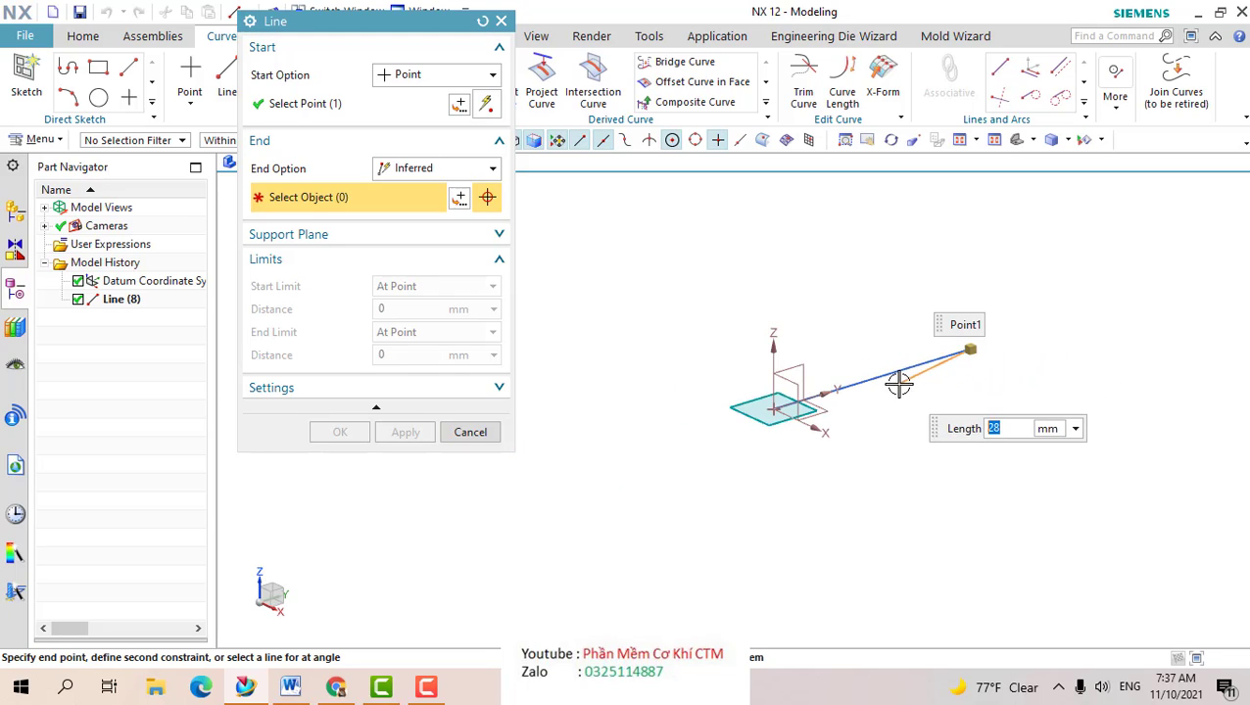
click(394, 169)
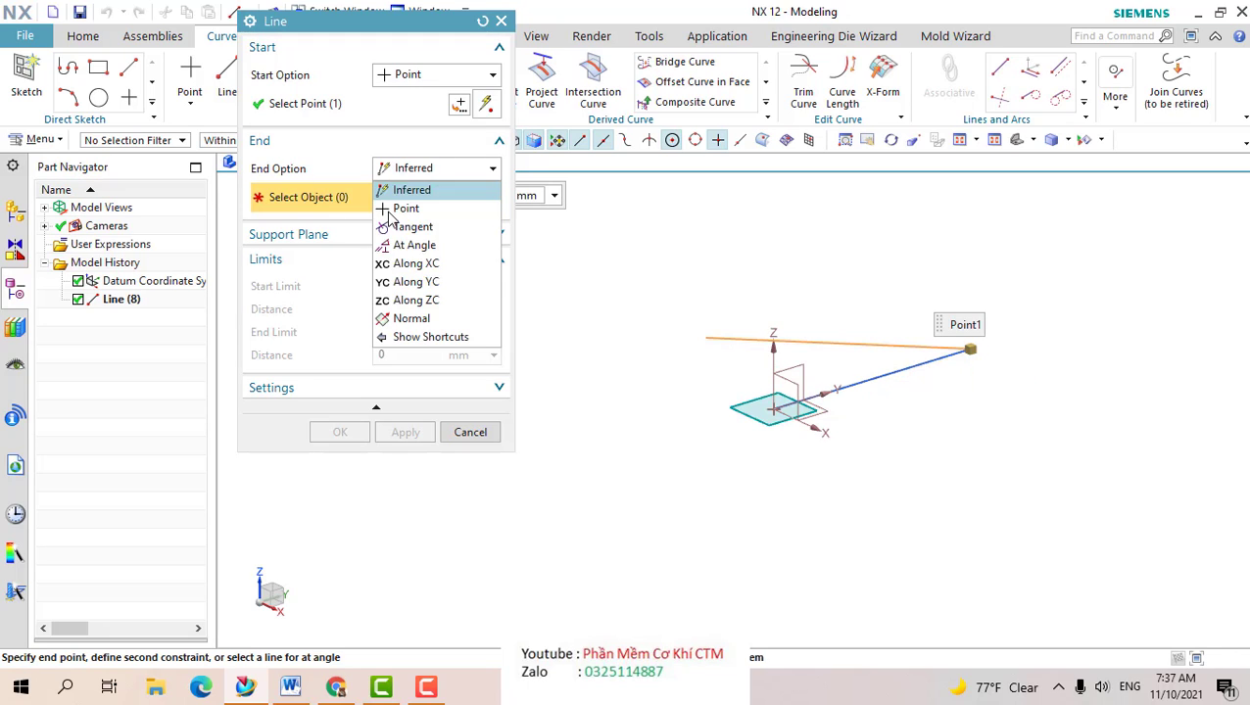
click(432, 265)
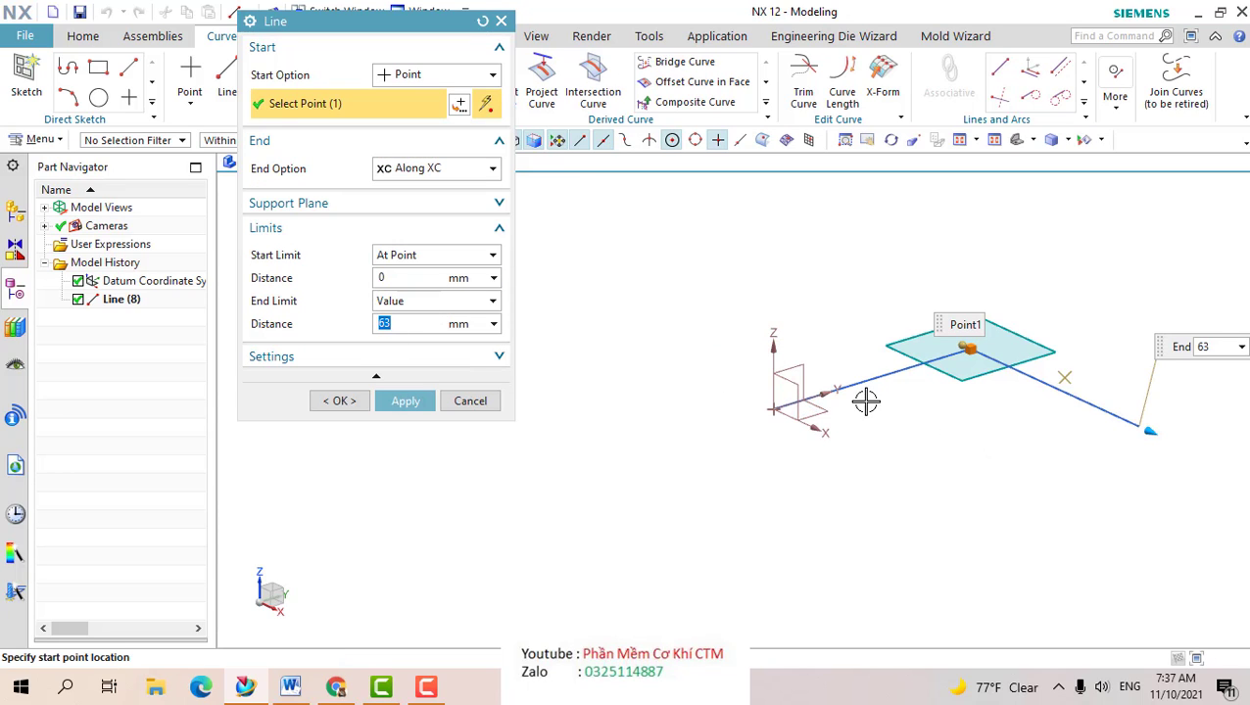
scroll(882, 397, down, 1)
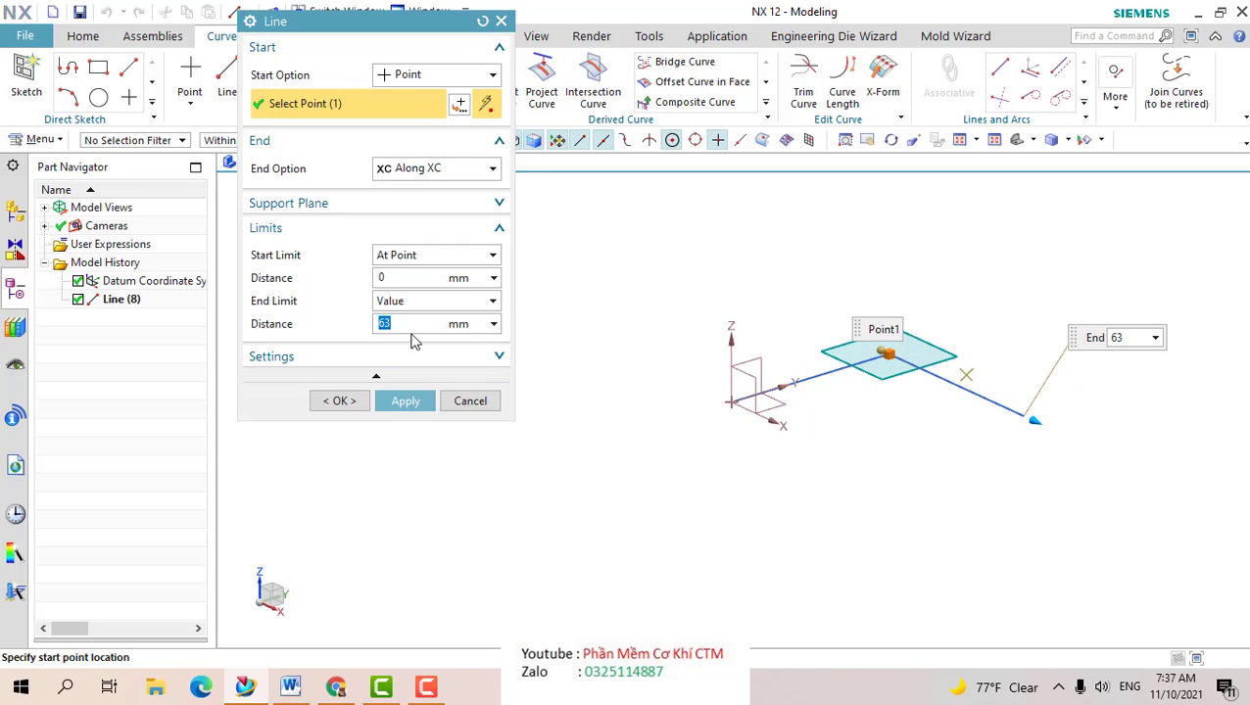
text(50)
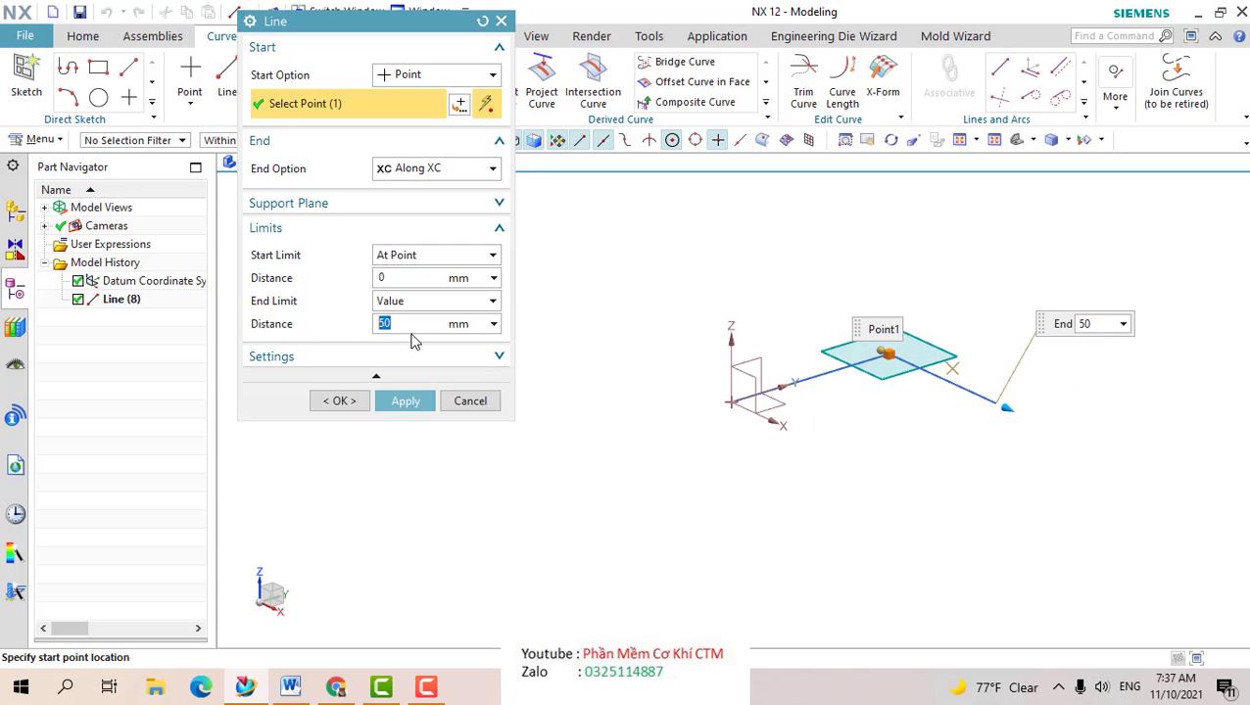
- Apply the 50 mm line, then draw an 80 mm line rising along ZC from its end
click(390, 399)
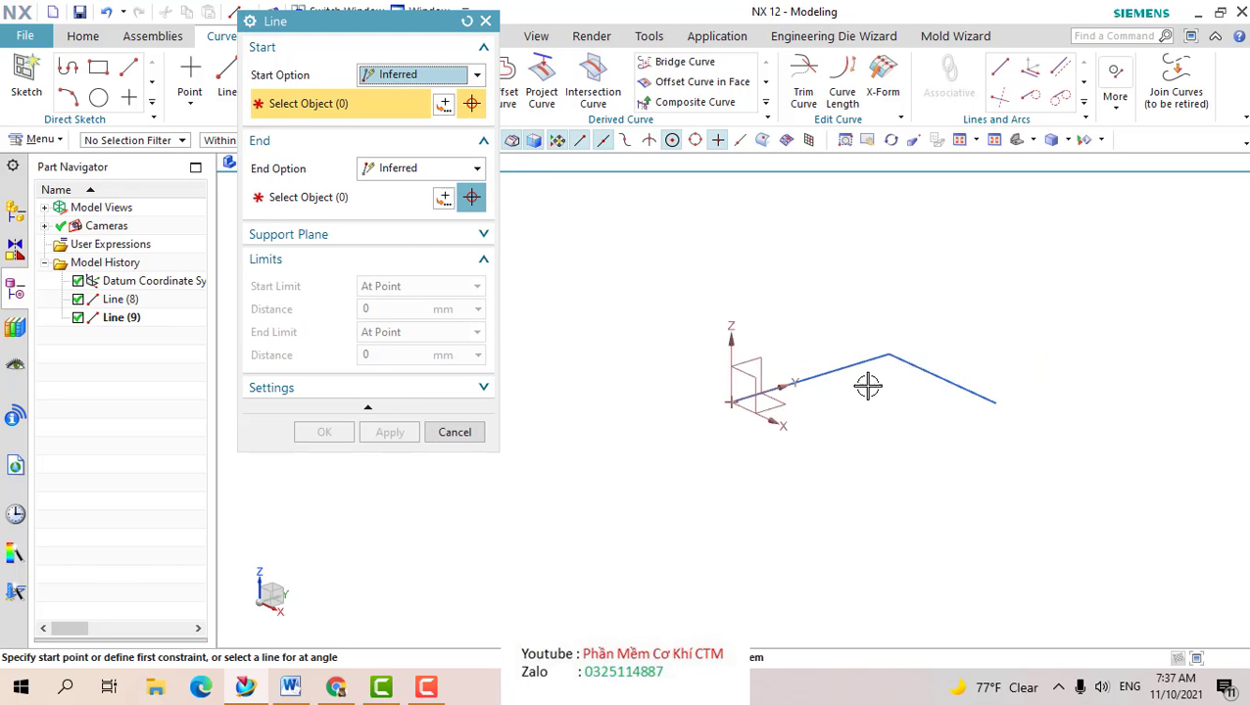
click(995, 403)
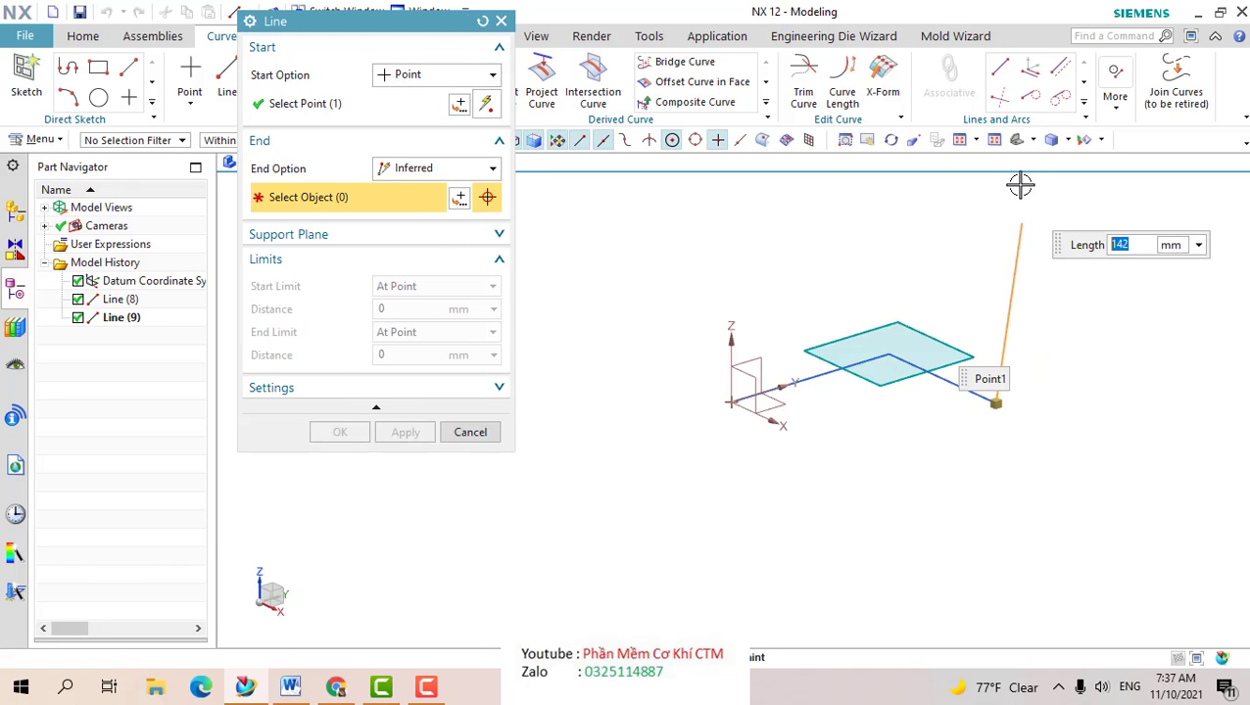
click(425, 168)
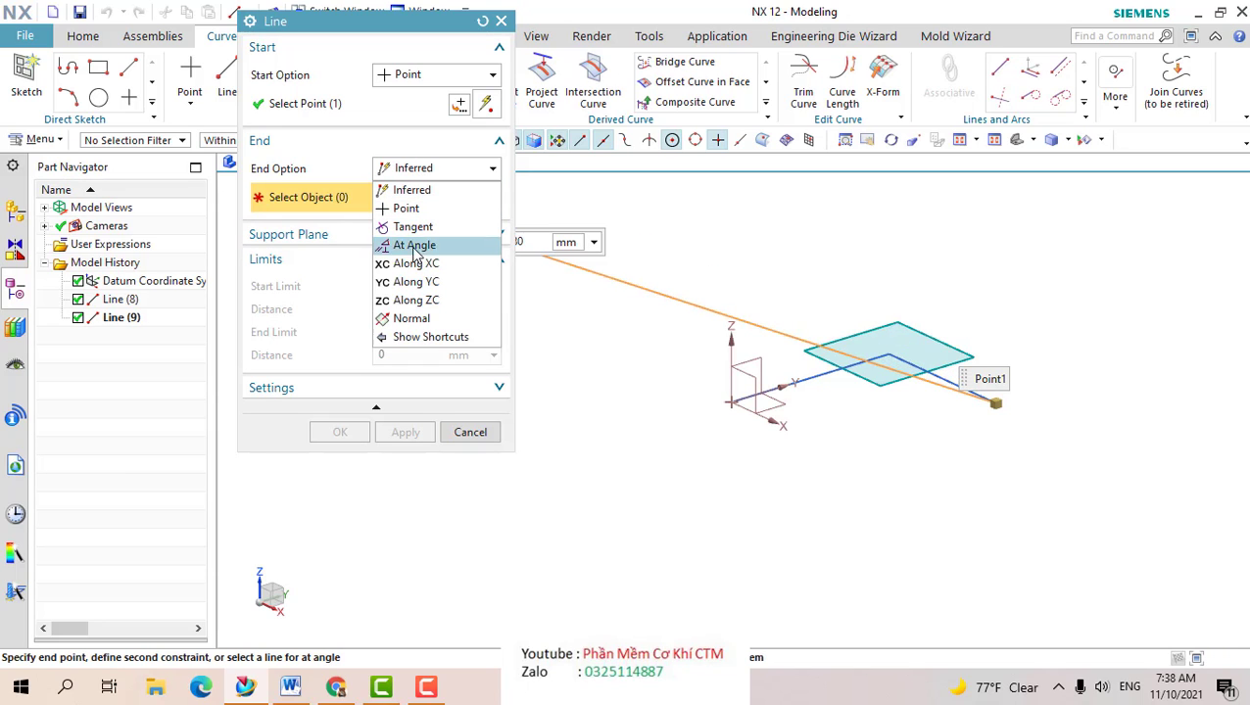
click(421, 301)
click(438, 323)
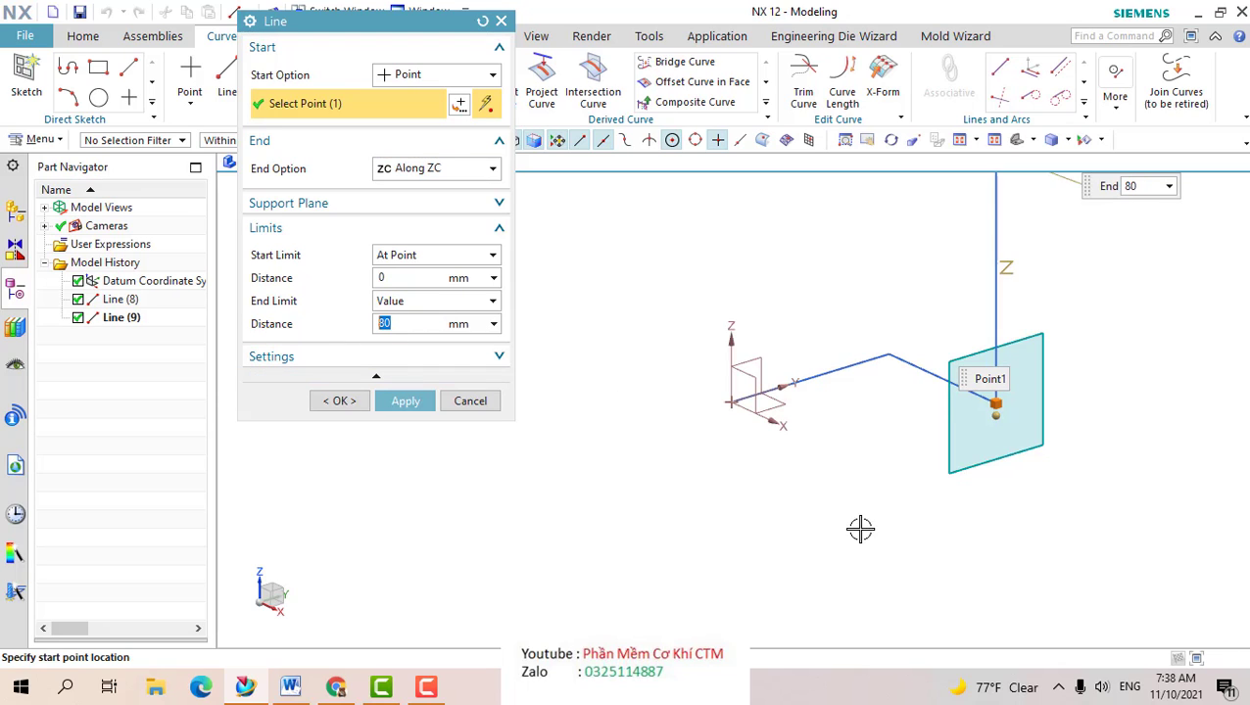
middle_drag(859, 527, 855, 433)
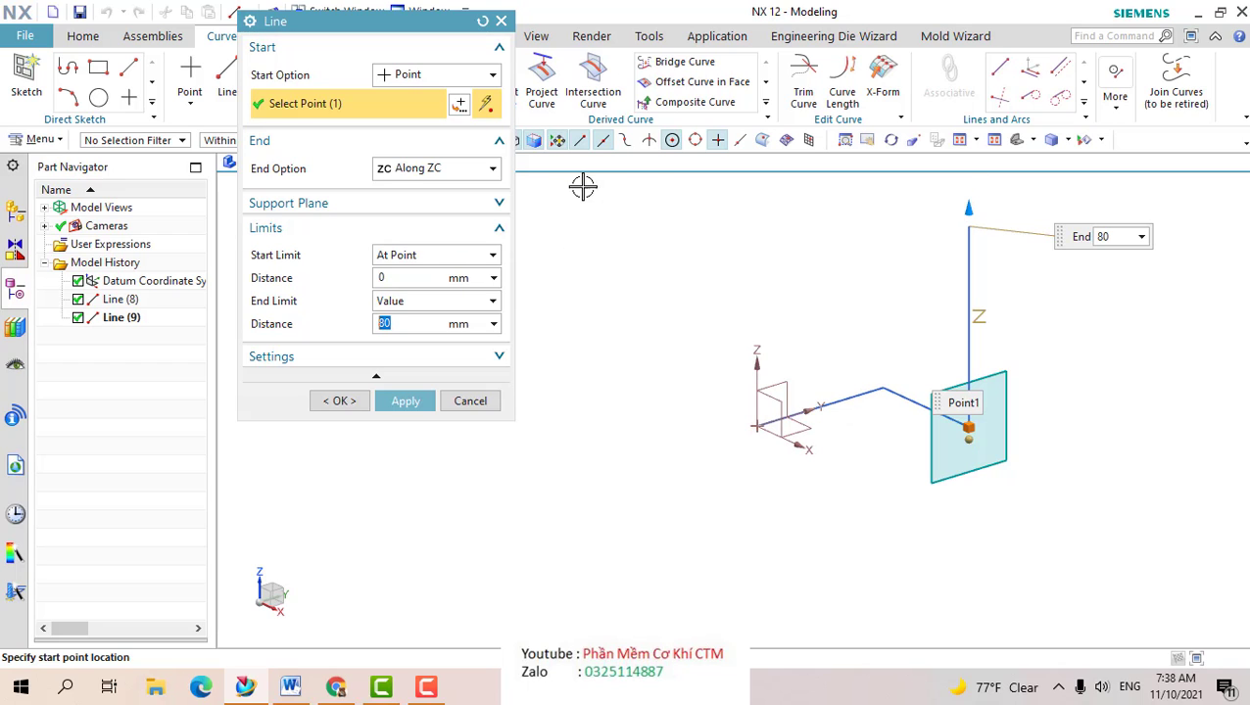
click(405, 403)
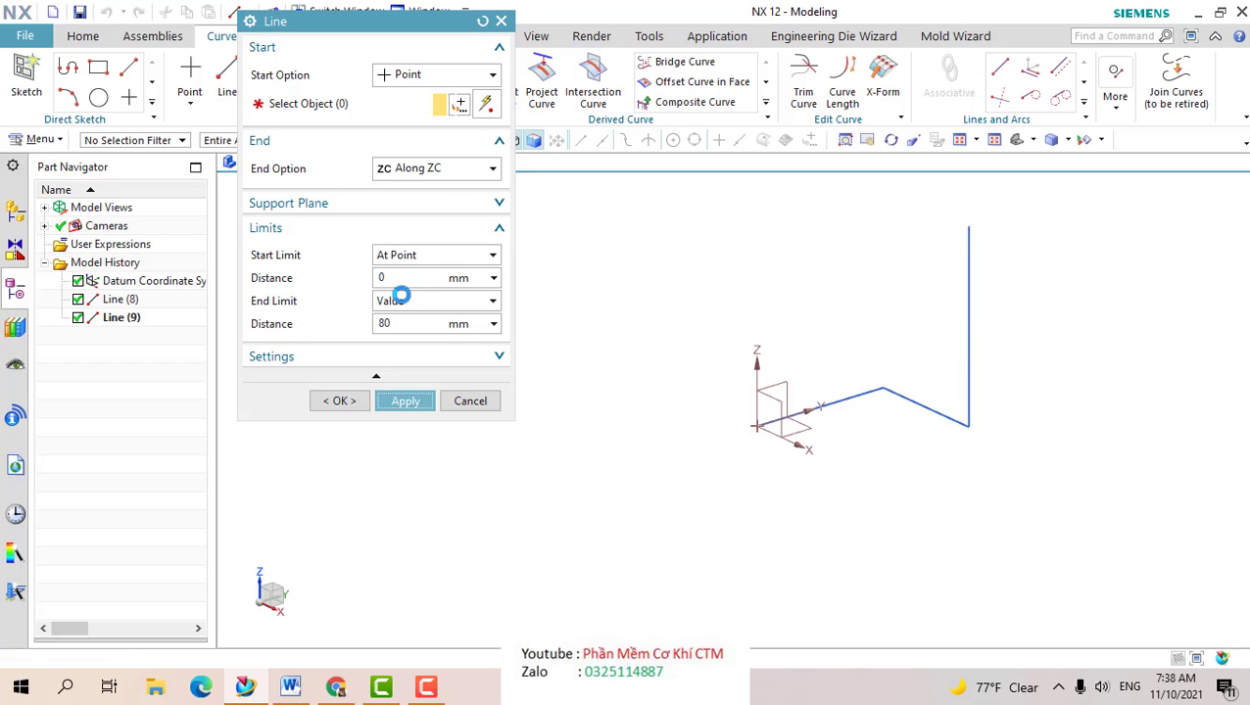
- Add a line along YC at distance -100 from the vertical line's top end
click(971, 218)
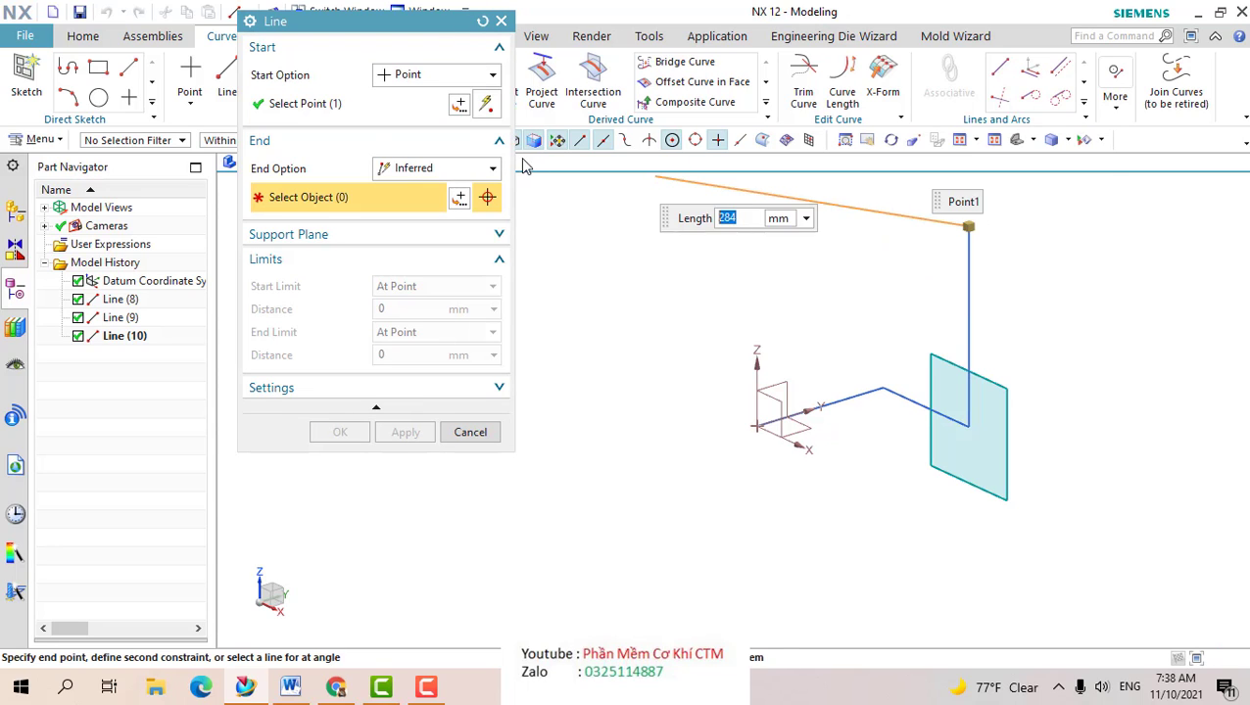
click(423, 170)
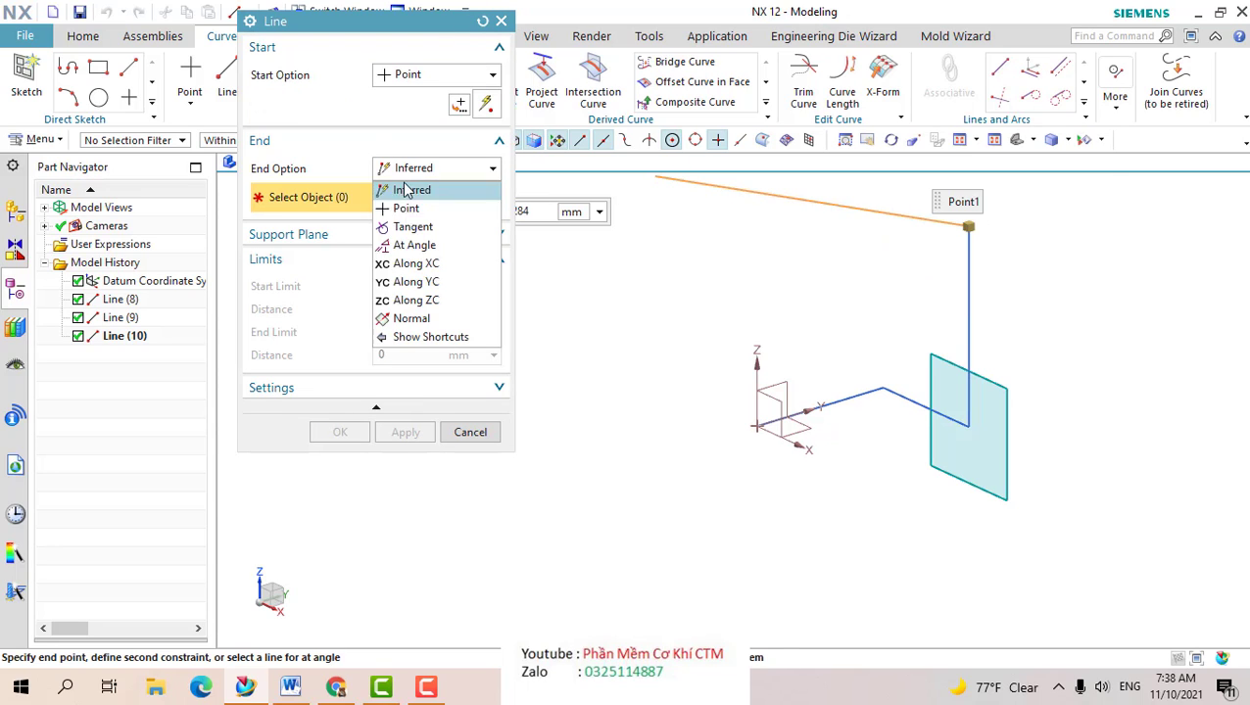
click(430, 288)
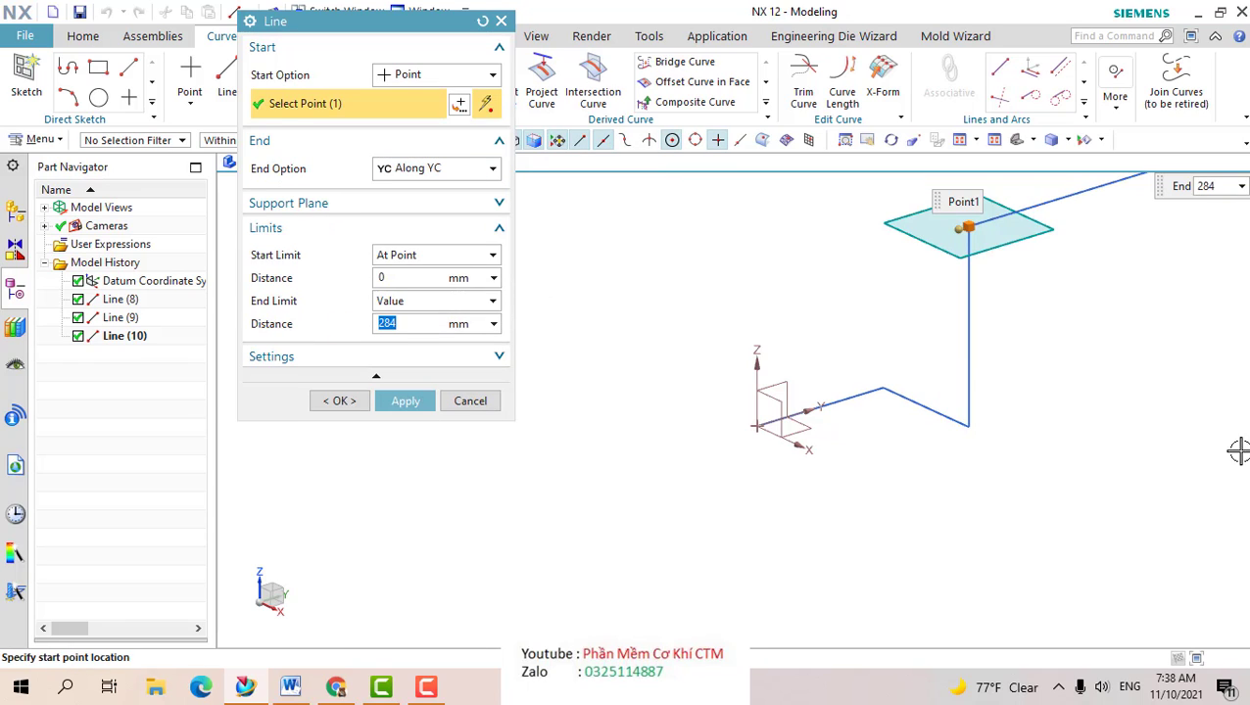
scroll(871, 365, up, 1)
scroll(871, 365, up, 1)
text(-100)
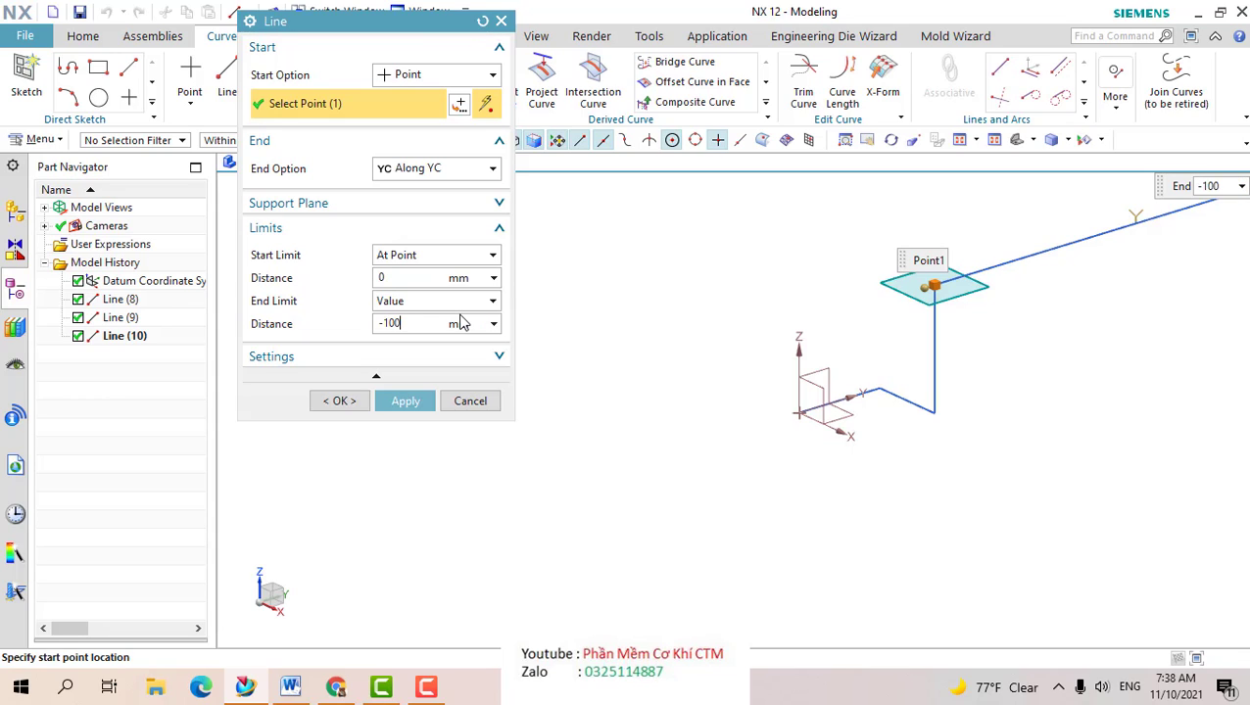
key(Return)
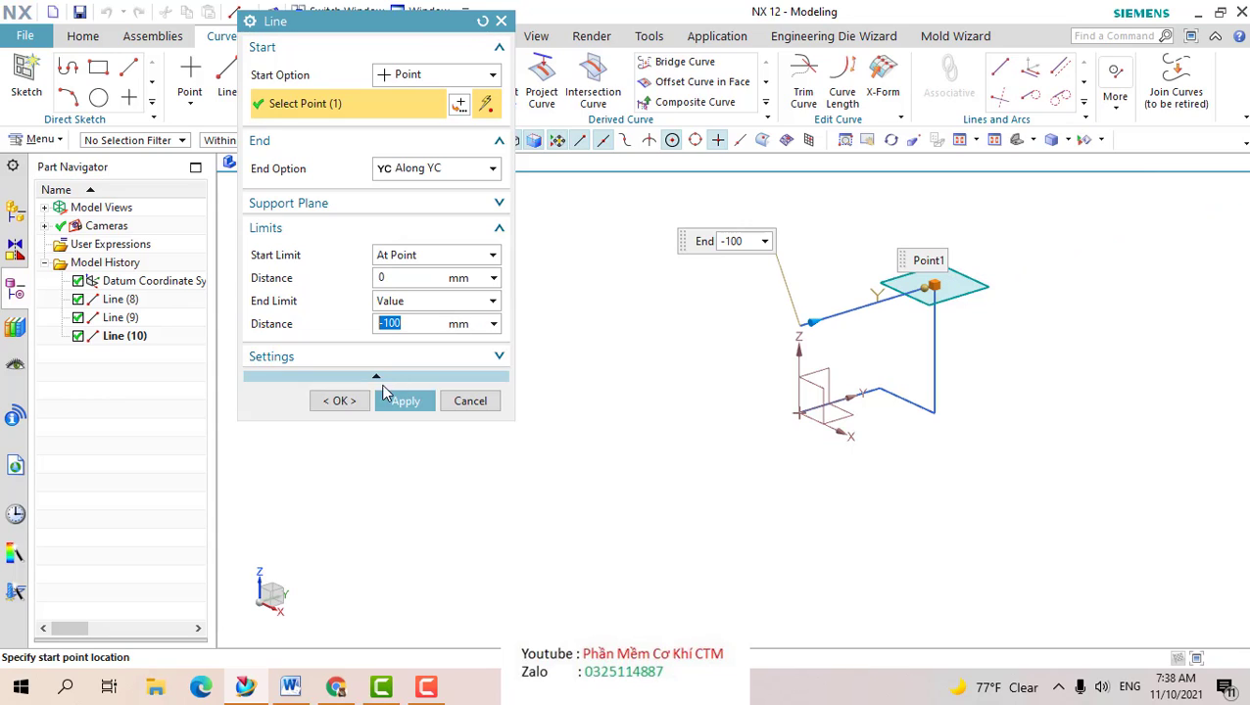
click(348, 402)
mouse_move(937, 401)
middle_down()
mouse_move(965, 427)
mouse_move(943, 393)
mouse_move(960, 391)
mouse_move(958, 426)
mouse_move(882, 363)
mouse_move(898, 407)
mouse_move(759, 312)
mouse_move(806, 354)
mouse_move(779, 350)
mouse_move(809, 354)
mouse_move(783, 332)
mouse_move(762, 346)
middle_up()
mouse_move(882, 412)
middle_down()
mouse_move(912, 408)
mouse_move(923, 435)
mouse_move(904, 435)
mouse_move(940, 408)
mouse_move(957, 447)
mouse_move(934, 422)
mouse_move(932, 454)
middle_up()
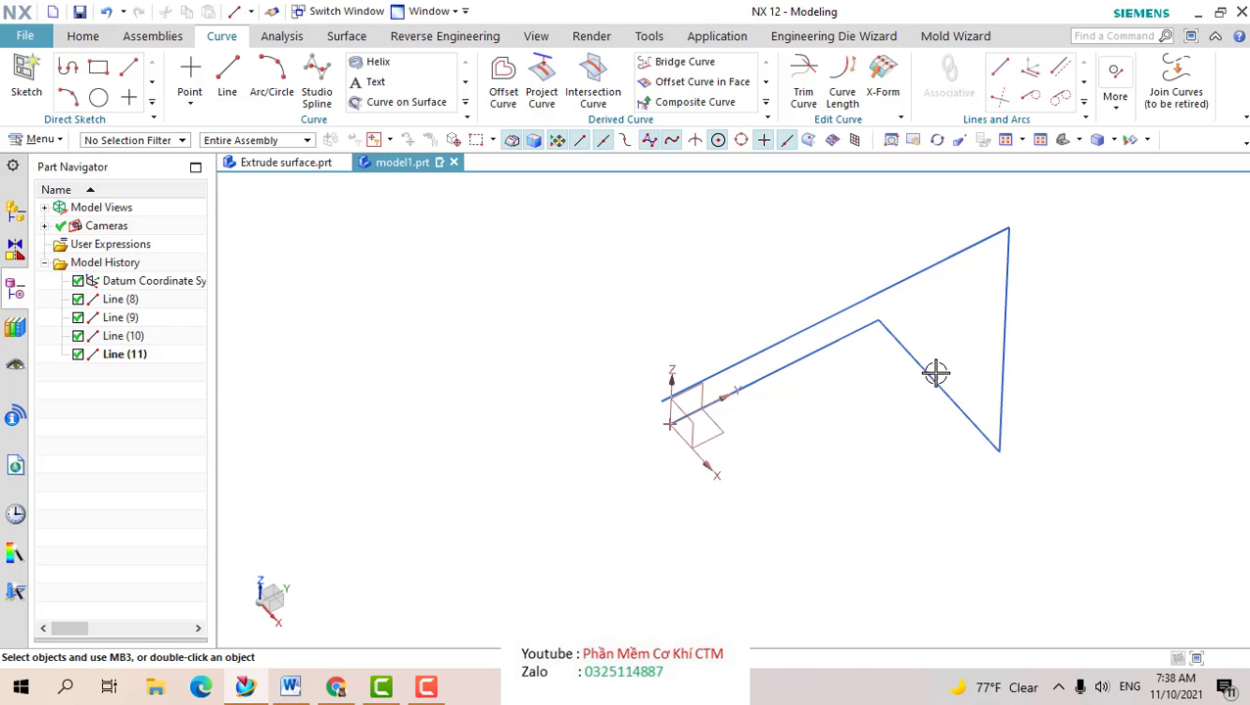
- Round the first path corner with a 20 mm arc tangent to both lines
click(271, 79)
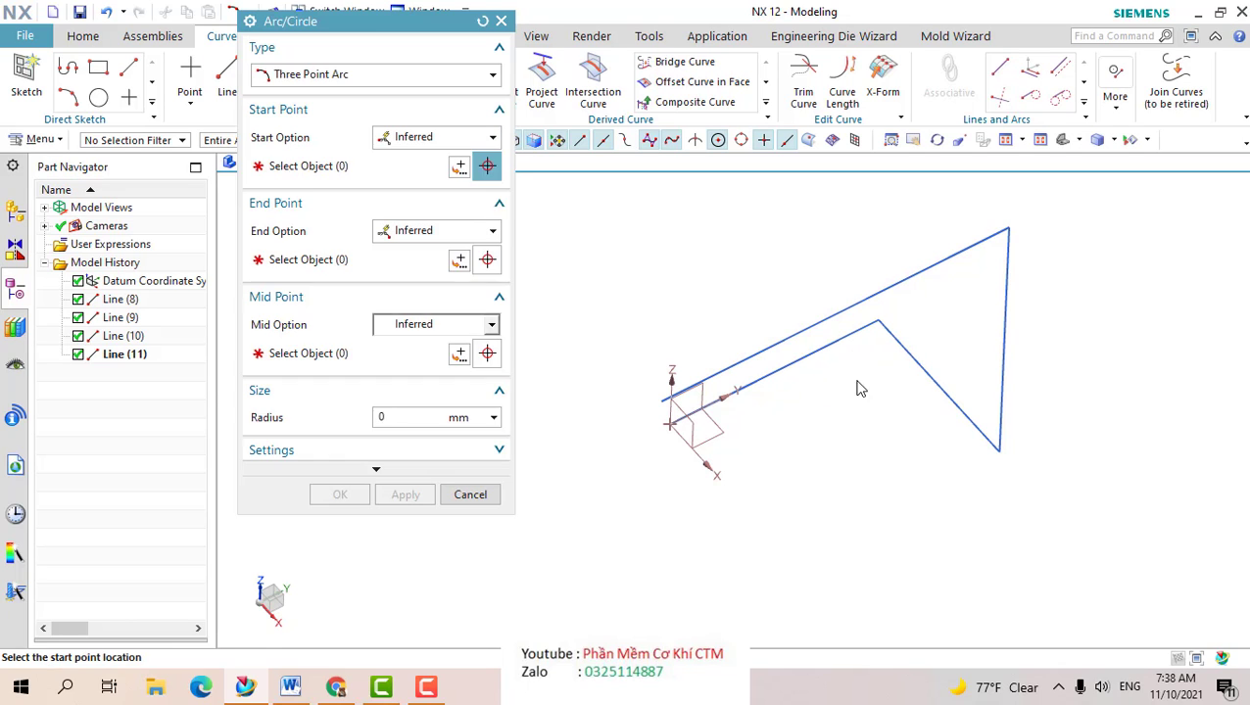
click(839, 349)
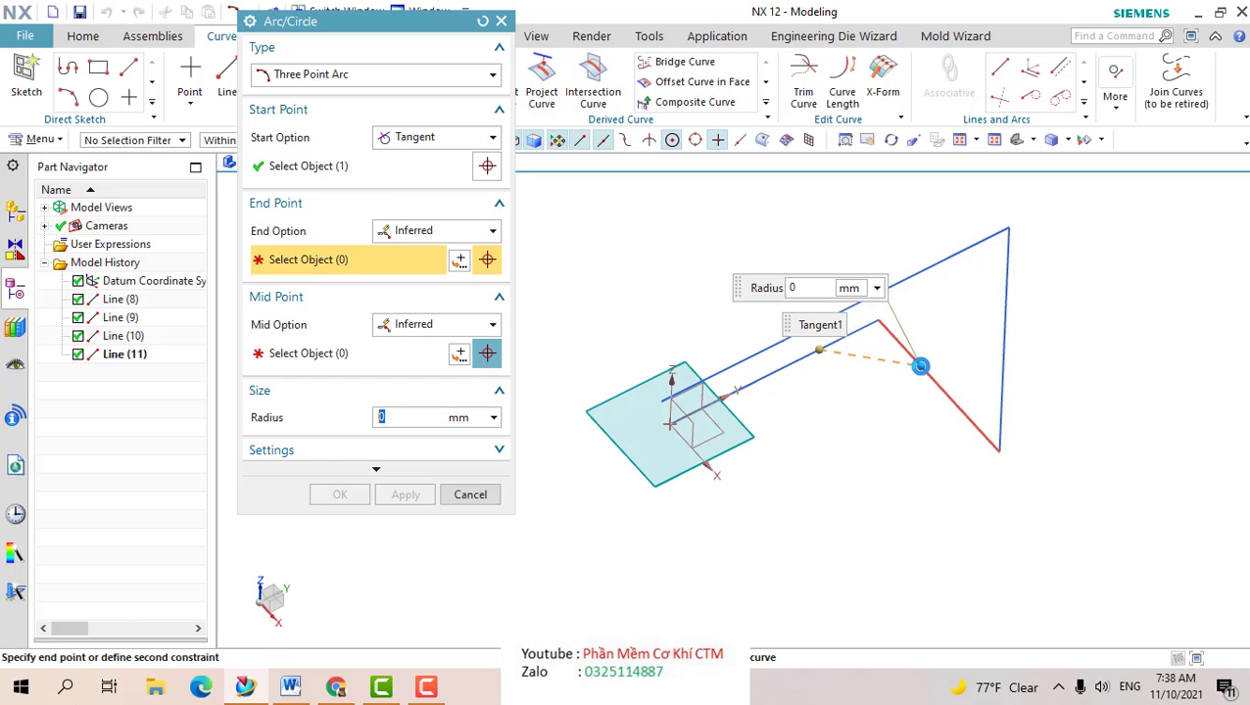
click(887, 328)
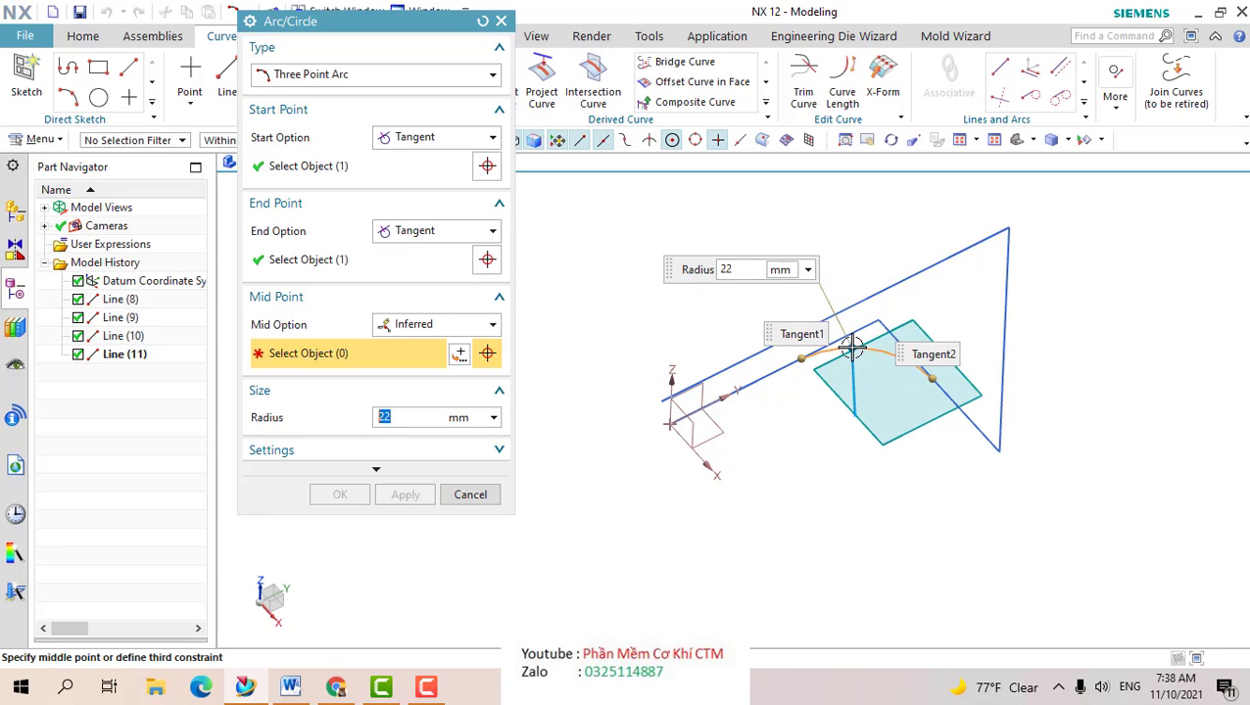
text(2)
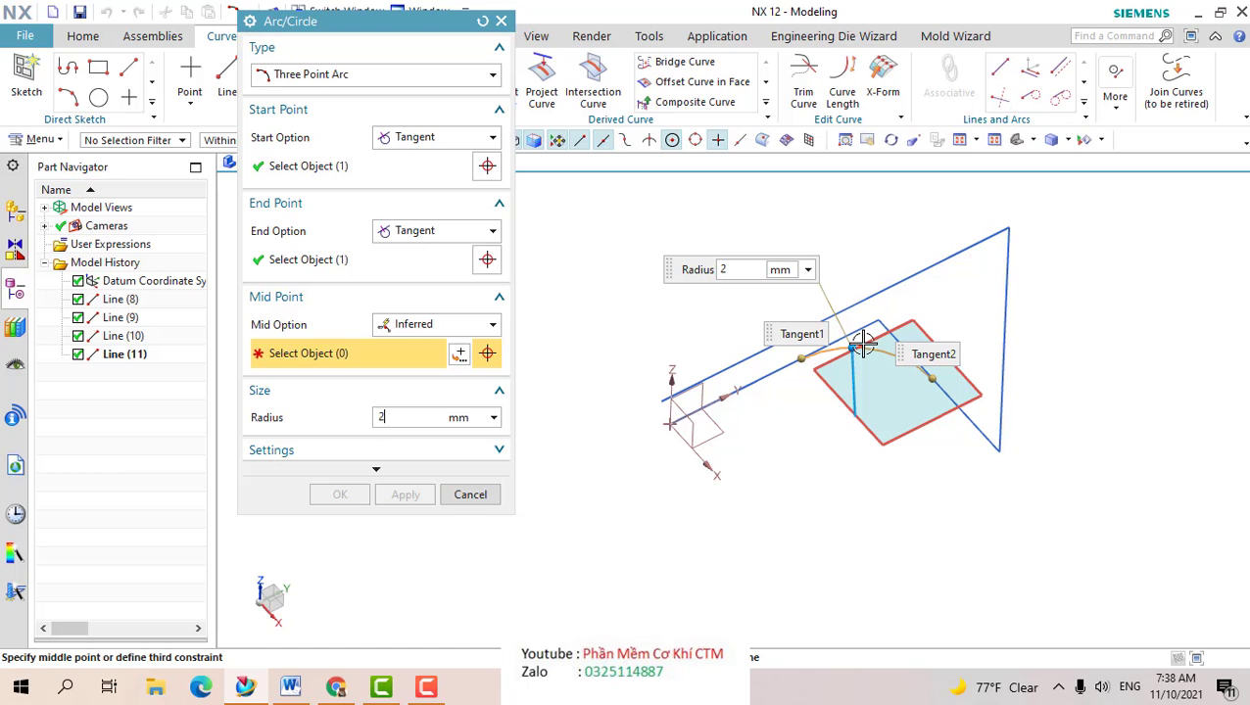
key(Return)
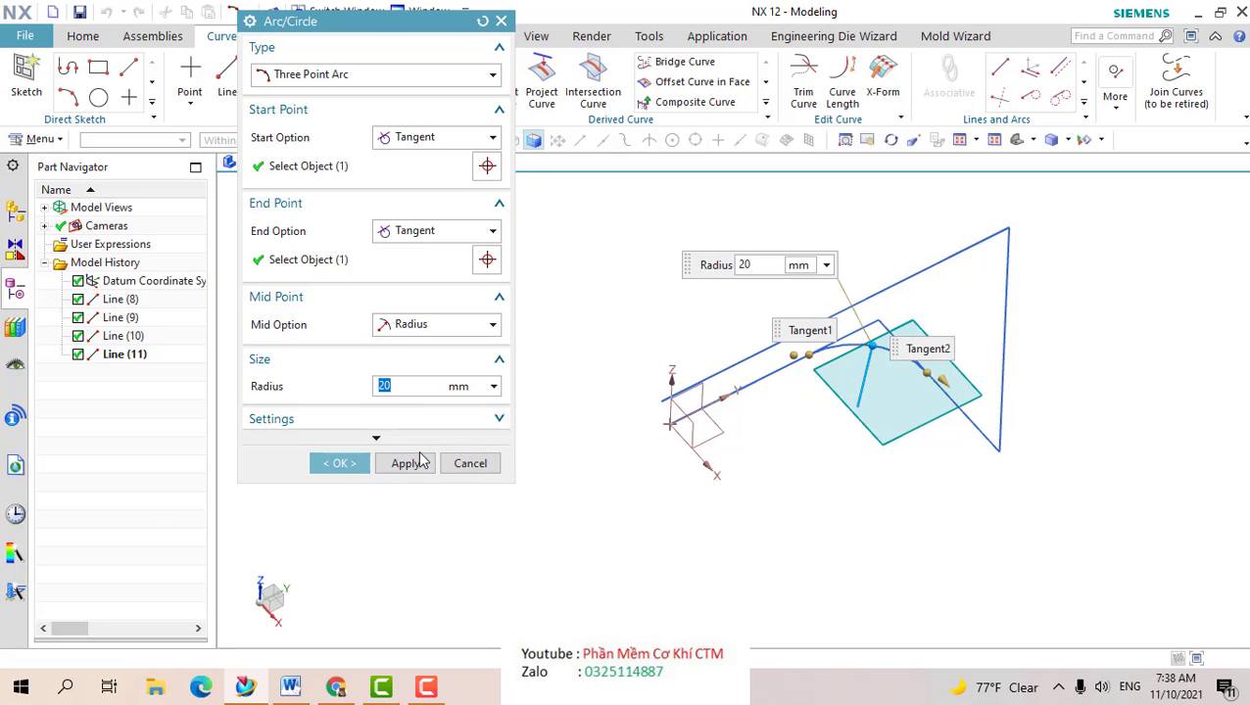
click(412, 464)
- Round the next corner with another 20 mm tangent arc
mouse_move(764, 494)
middle_down()
mouse_move(934, 449)
mouse_move(958, 490)
mouse_move(903, 364)
mouse_move(913, 382)
mouse_move(747, 315)
mouse_move(759, 313)
mouse_move(678, 307)
mouse_move(691, 295)
mouse_move(720, 323)
mouse_move(741, 390)
middle_up()
click(889, 336)
click(750, 315)
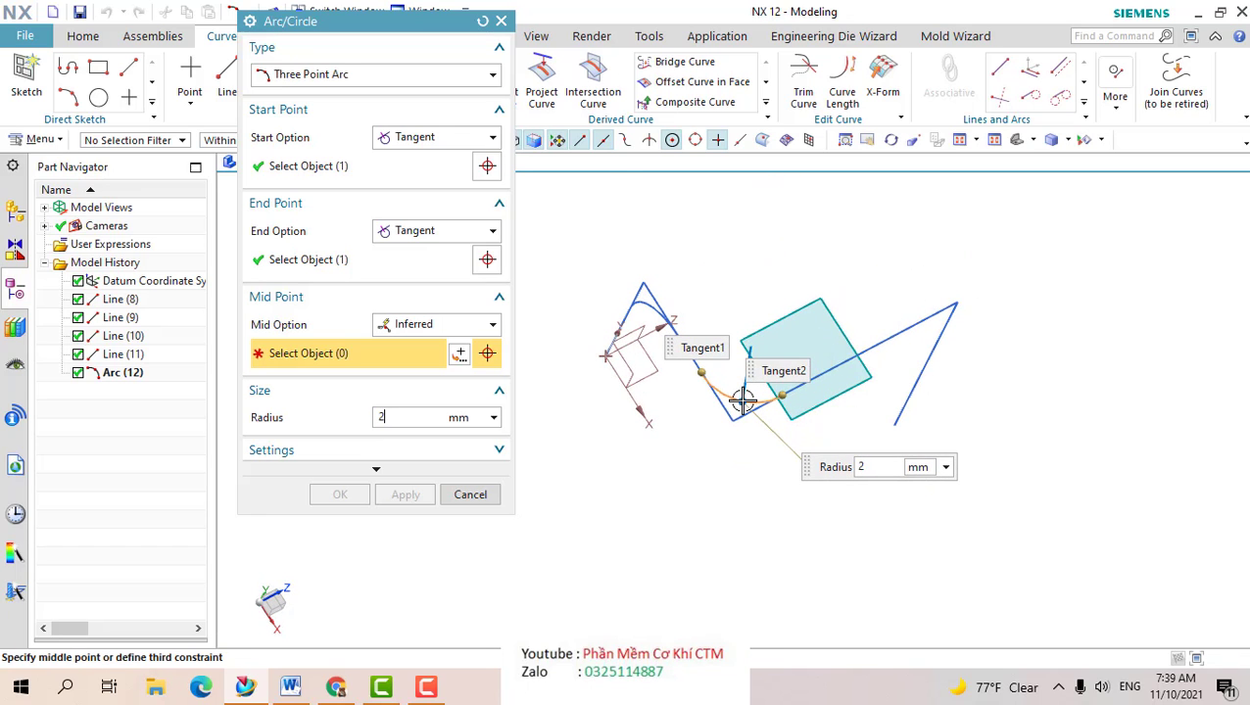
text(0)
key(Return)
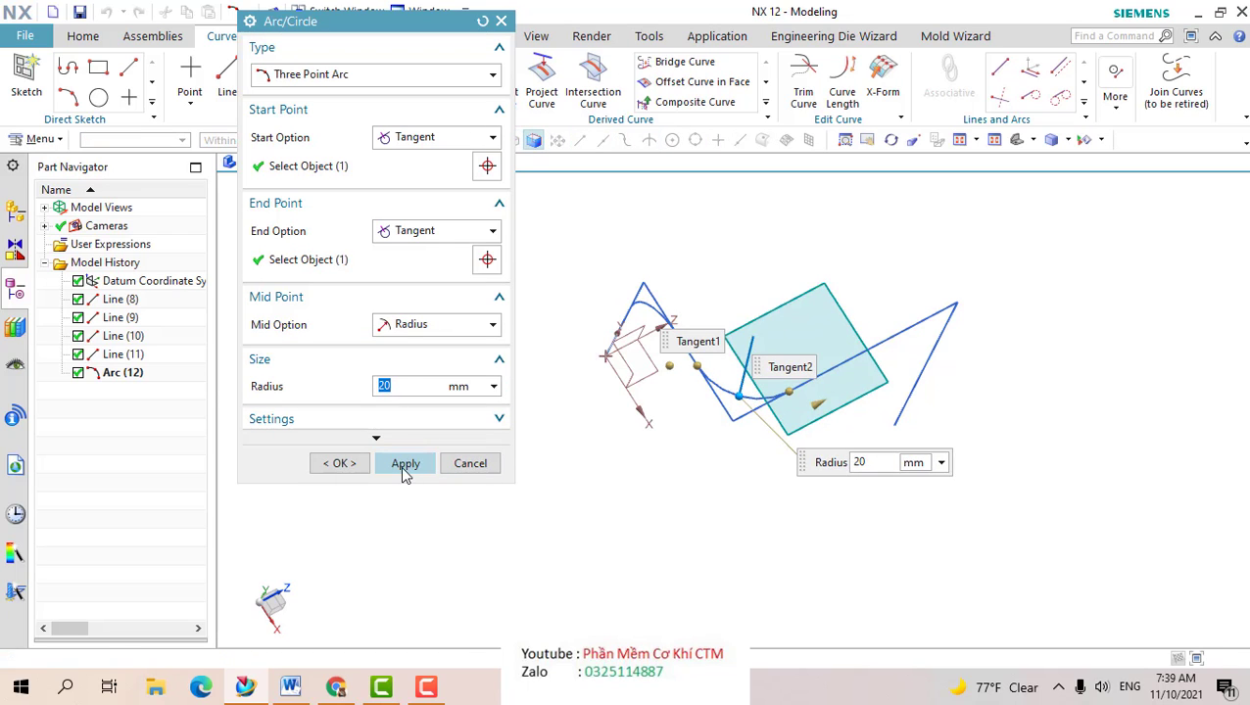
click(404, 463)
- Round the corner between the top line and right vertical line with a 30 mm tangent arc
mouse_move(744, 424)
middle_down()
mouse_move(741, 449)
mouse_move(803, 313)
middle_up()
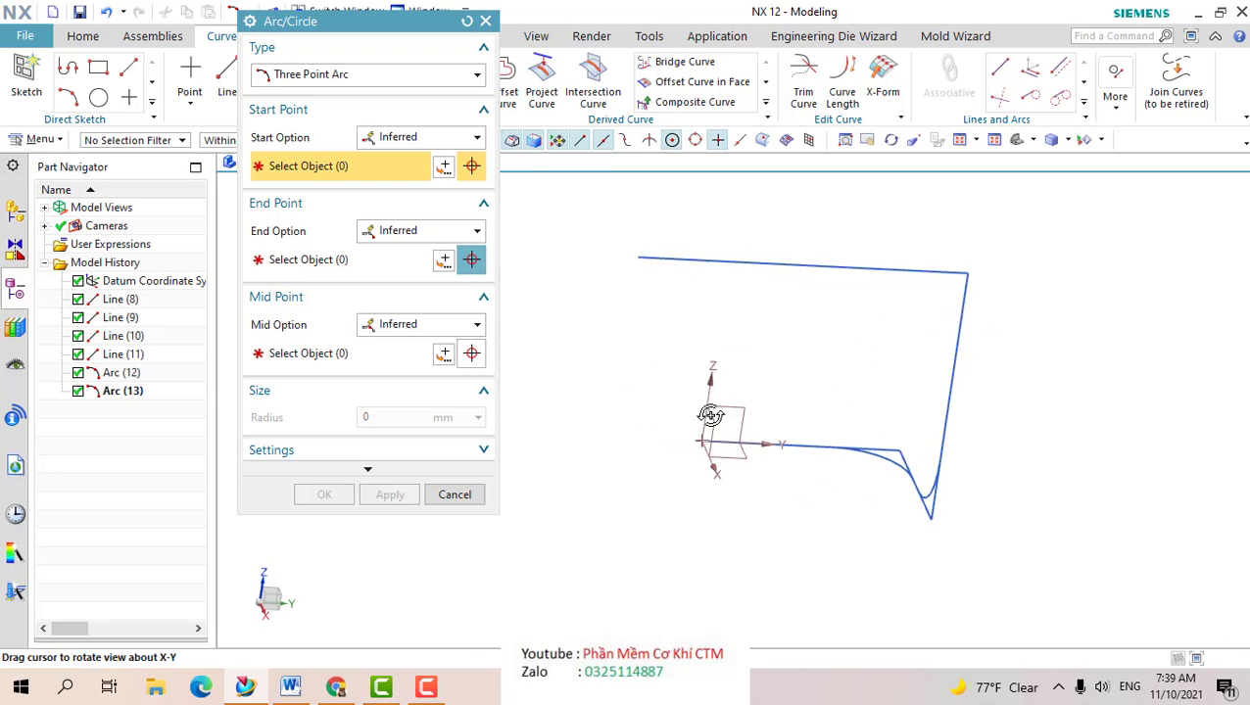
click(862, 248)
click(944, 315)
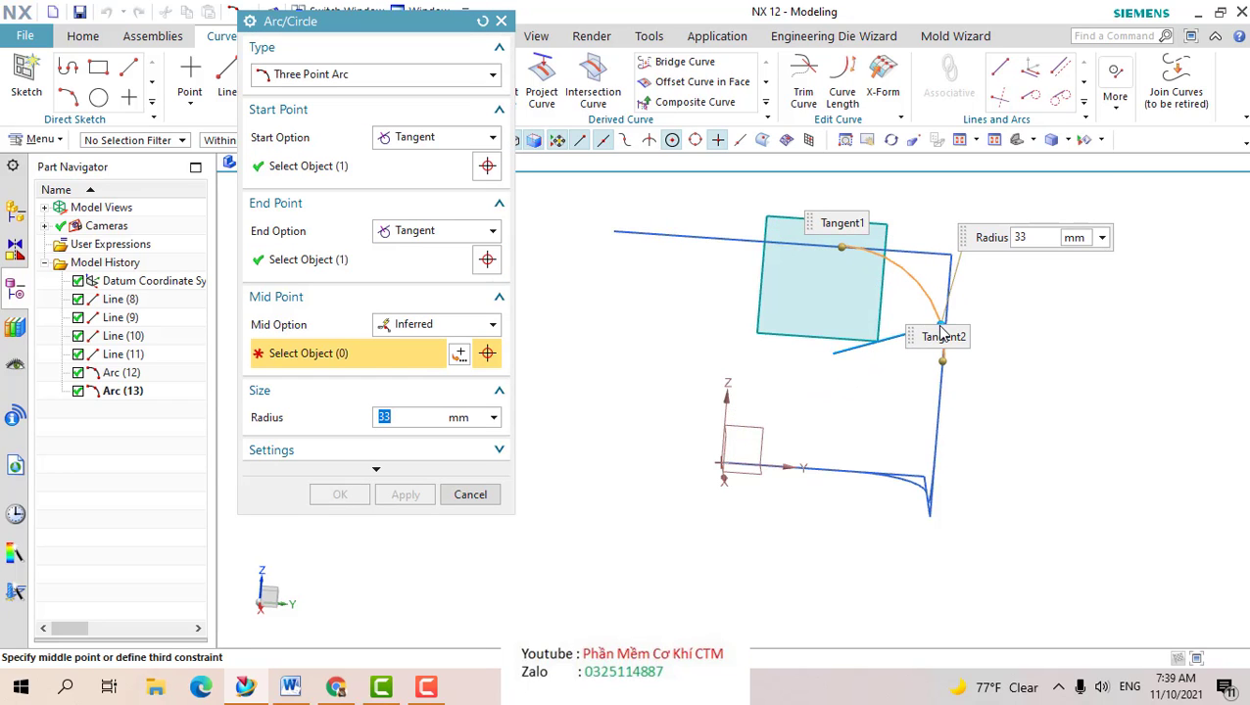
text(0)
key(Return)
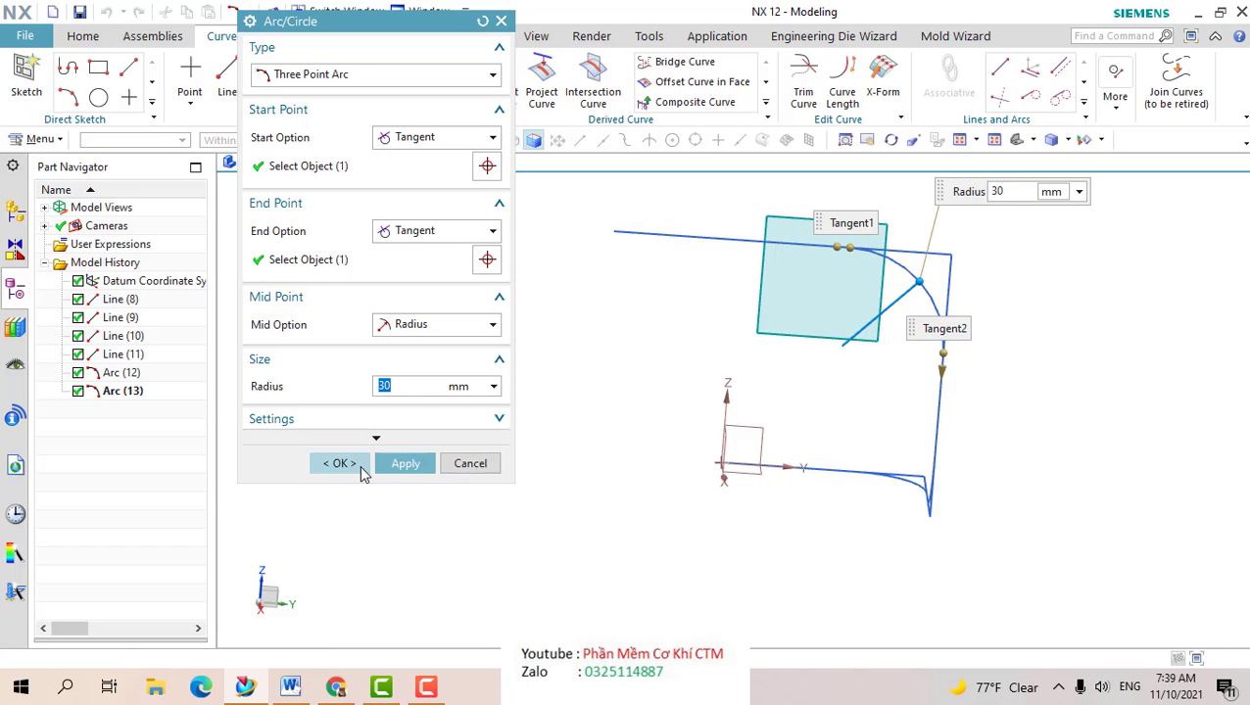
mouse_move(694, 446)
middle_down()
mouse_move(730, 403)
mouse_move(873, 407)
mouse_move(907, 343)
mouse_move(837, 381)
mouse_move(778, 371)
middle_up()
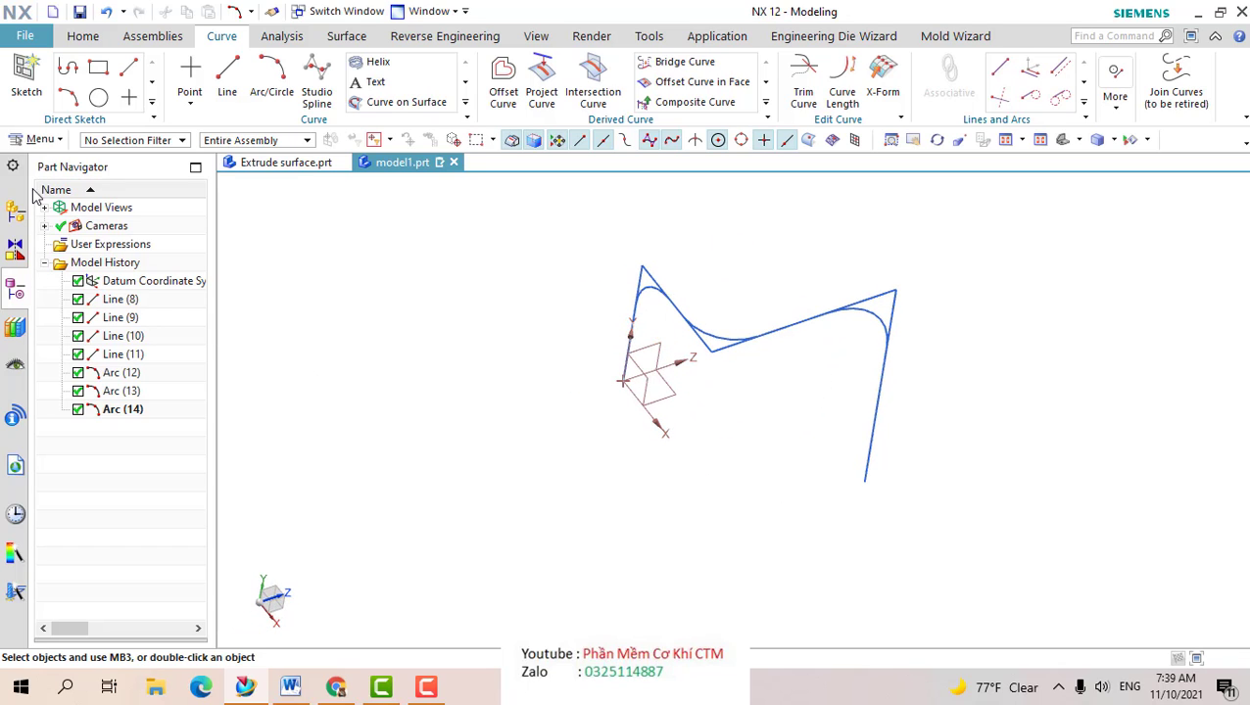
- Launch Tube from Menu > Insert > Sweep and set curve selection to Single Curve
click(34, 141)
mouse_move(62, 317)
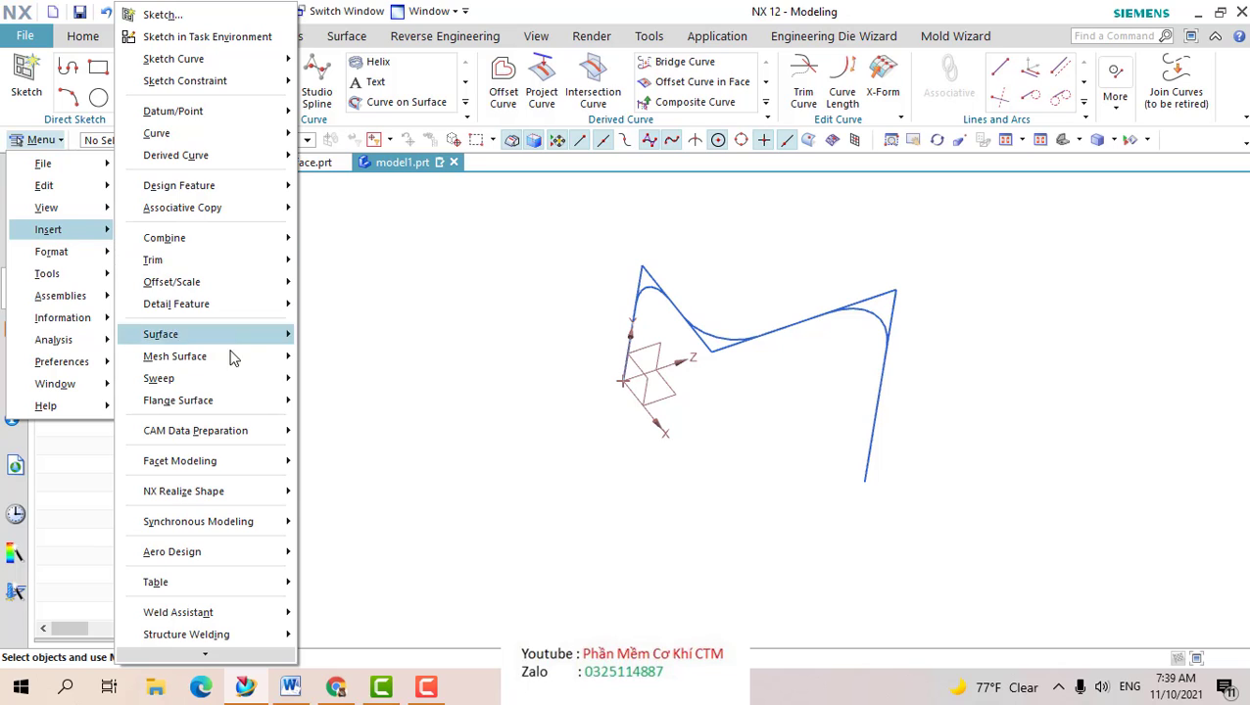
mouse_move(48, 229)
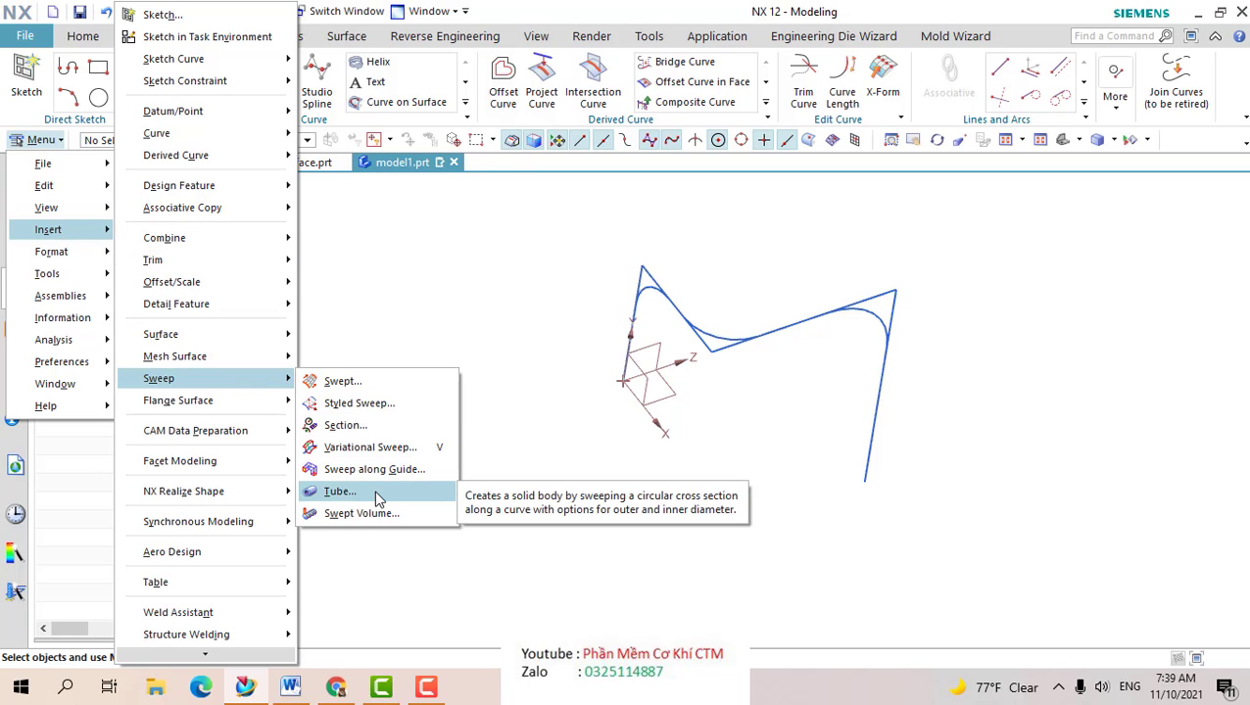
click(340, 491)
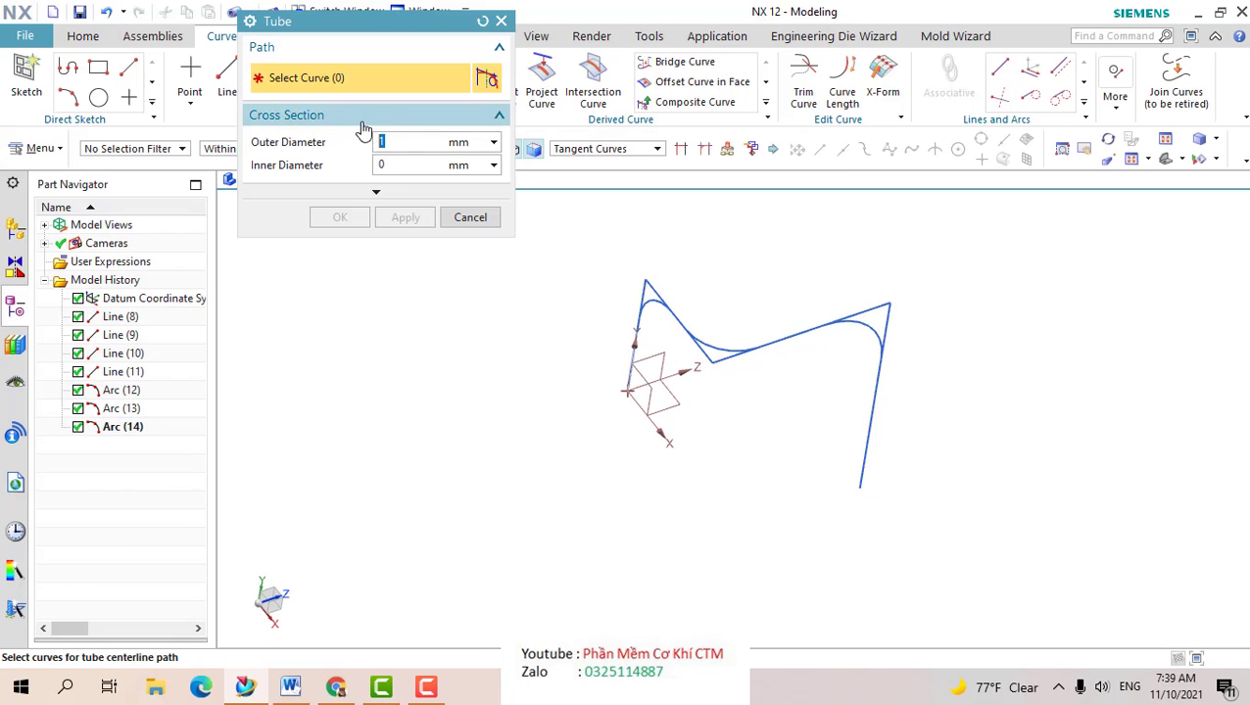
middle_drag(732, 331, 809, 315)
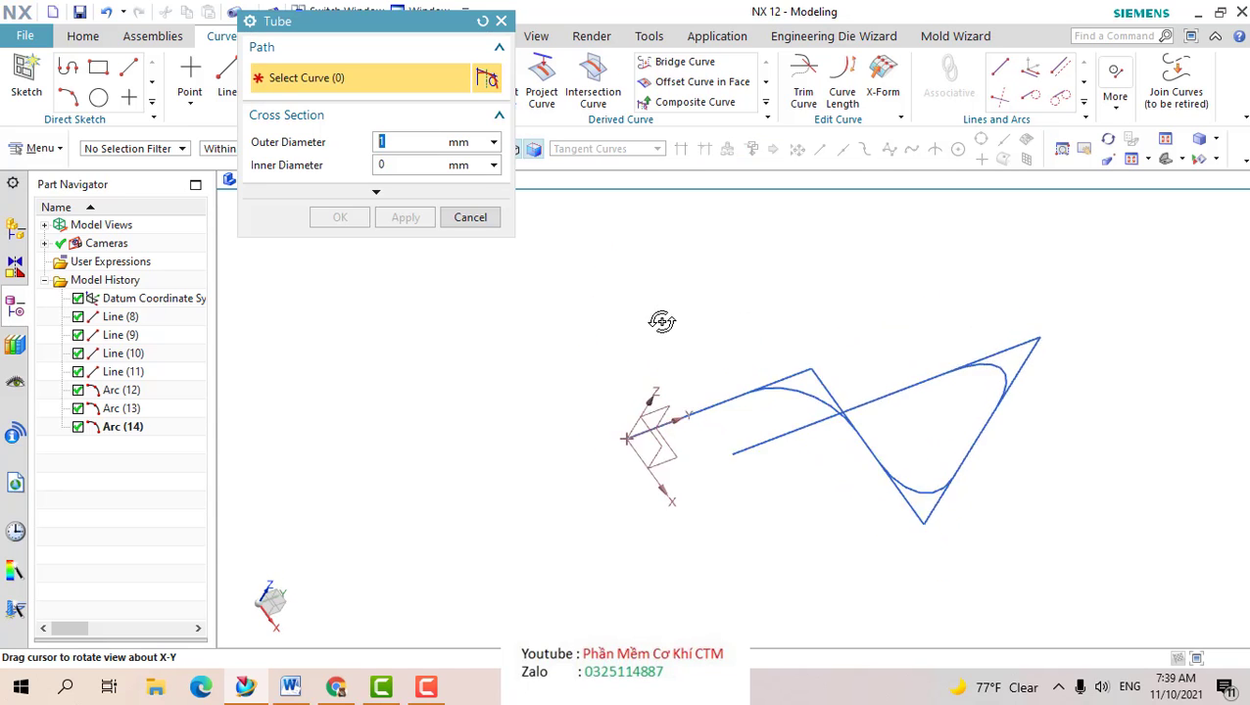
scroll(861, 260, up, 2)
scroll(861, 260, up, 1)
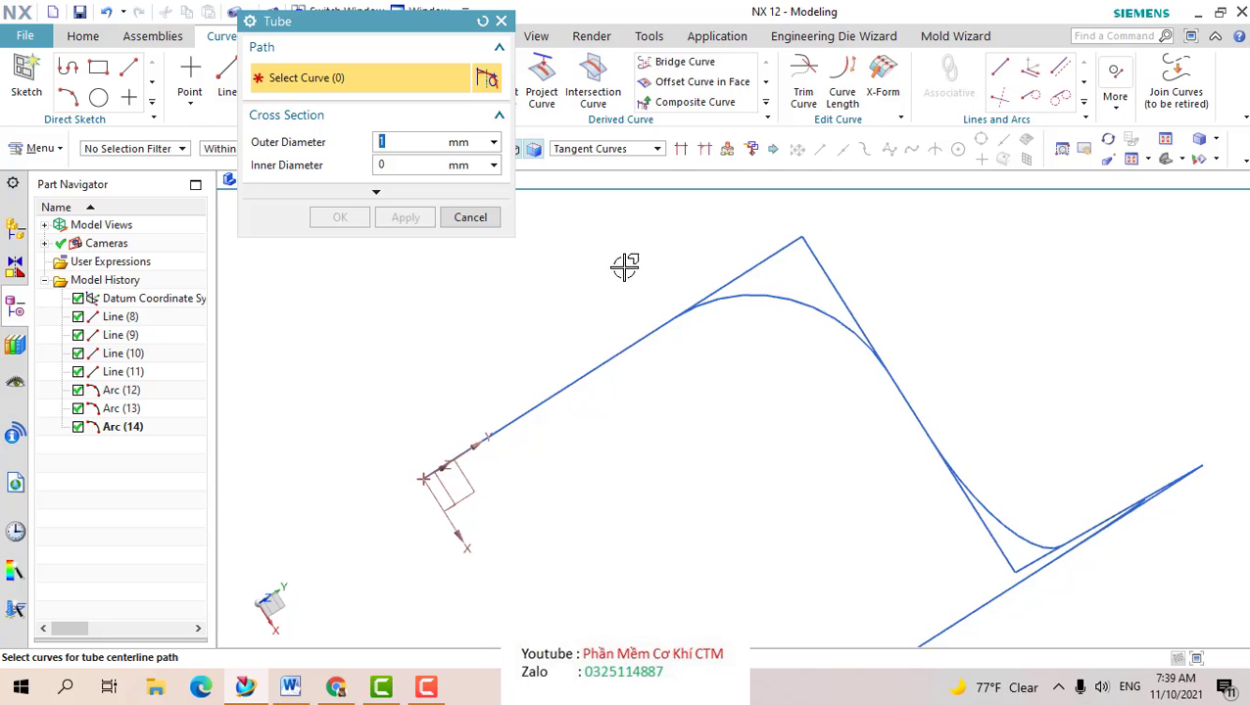
scroll(677, 223, down, 1)
click(617, 157)
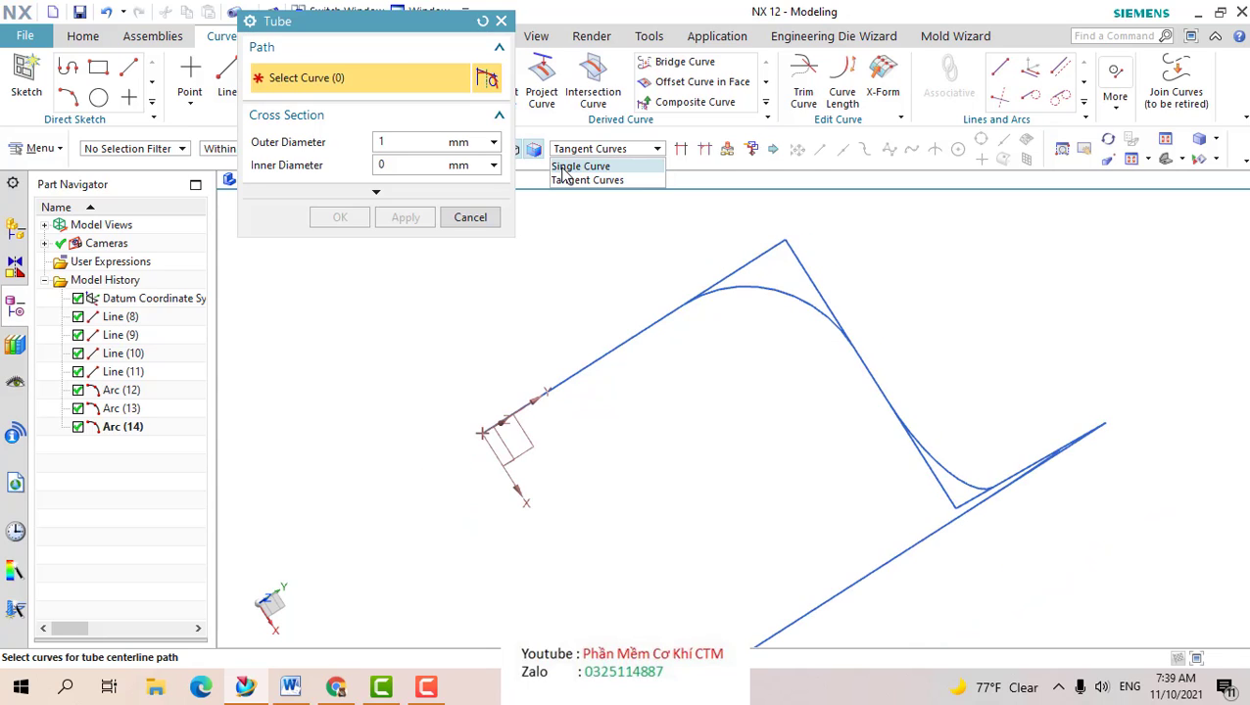
click(578, 164)
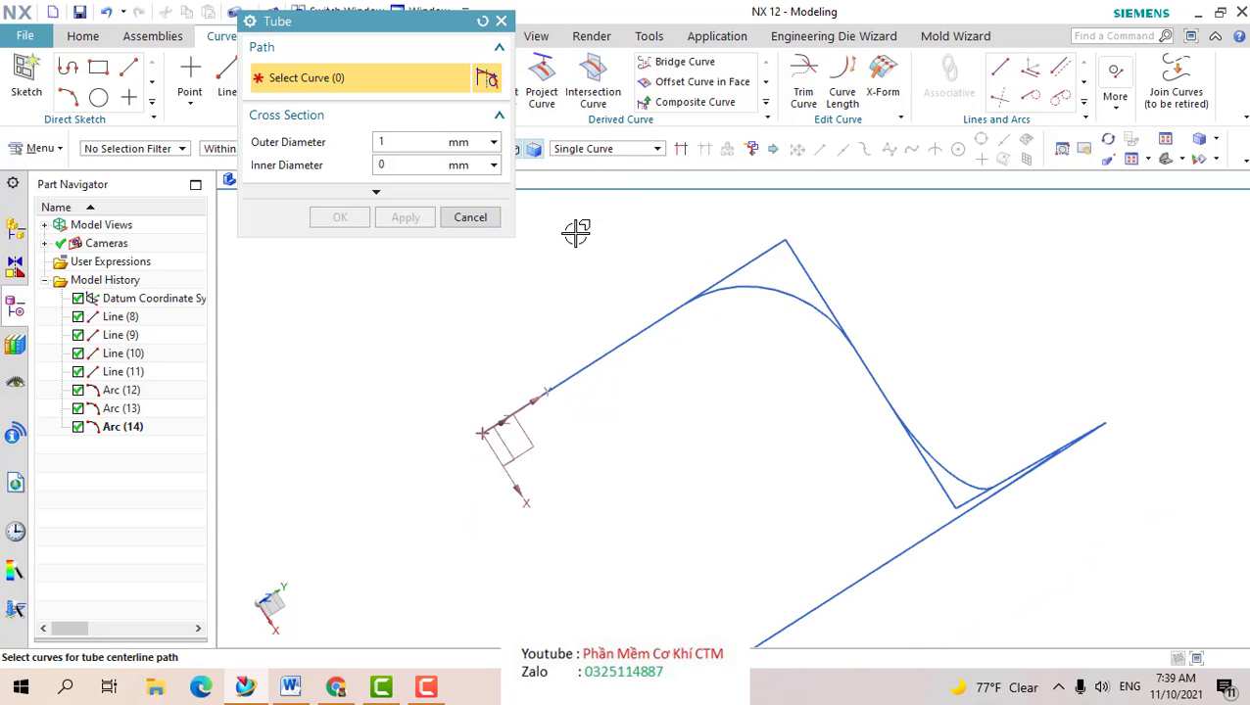
- Enable Stop at Intersection and pick all seven lines and arcs as the tube centerline
click(681, 152)
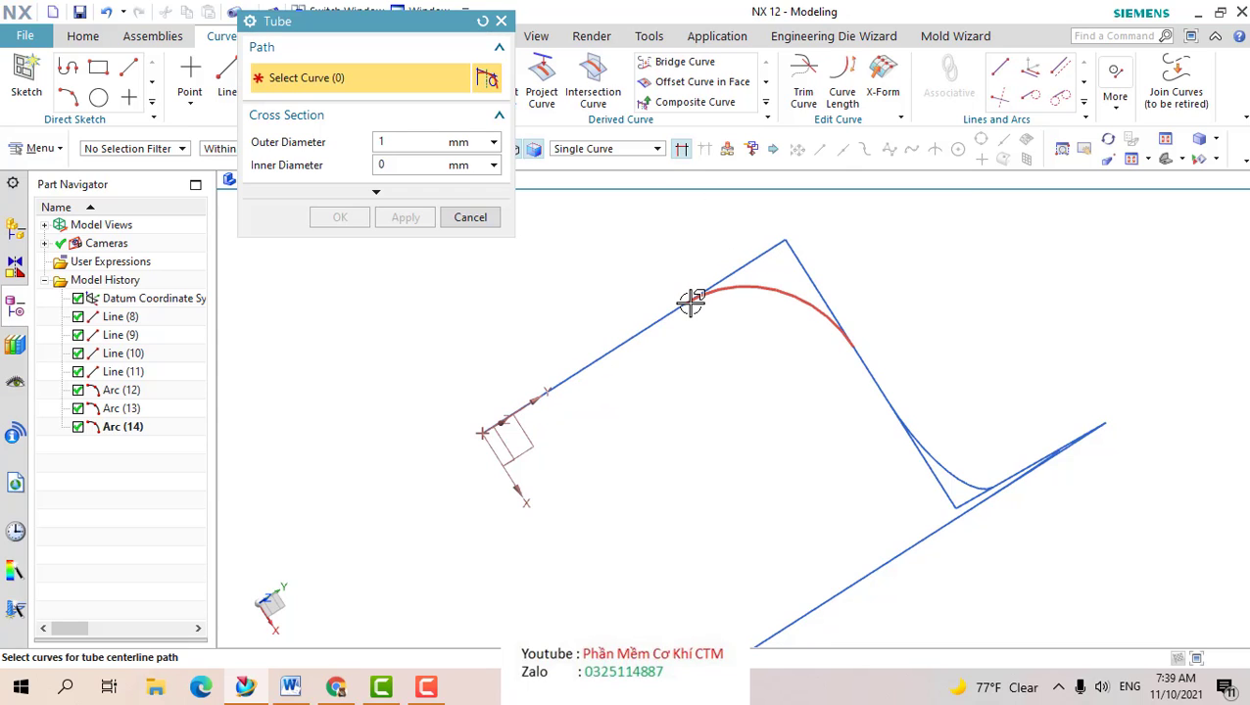
click(625, 342)
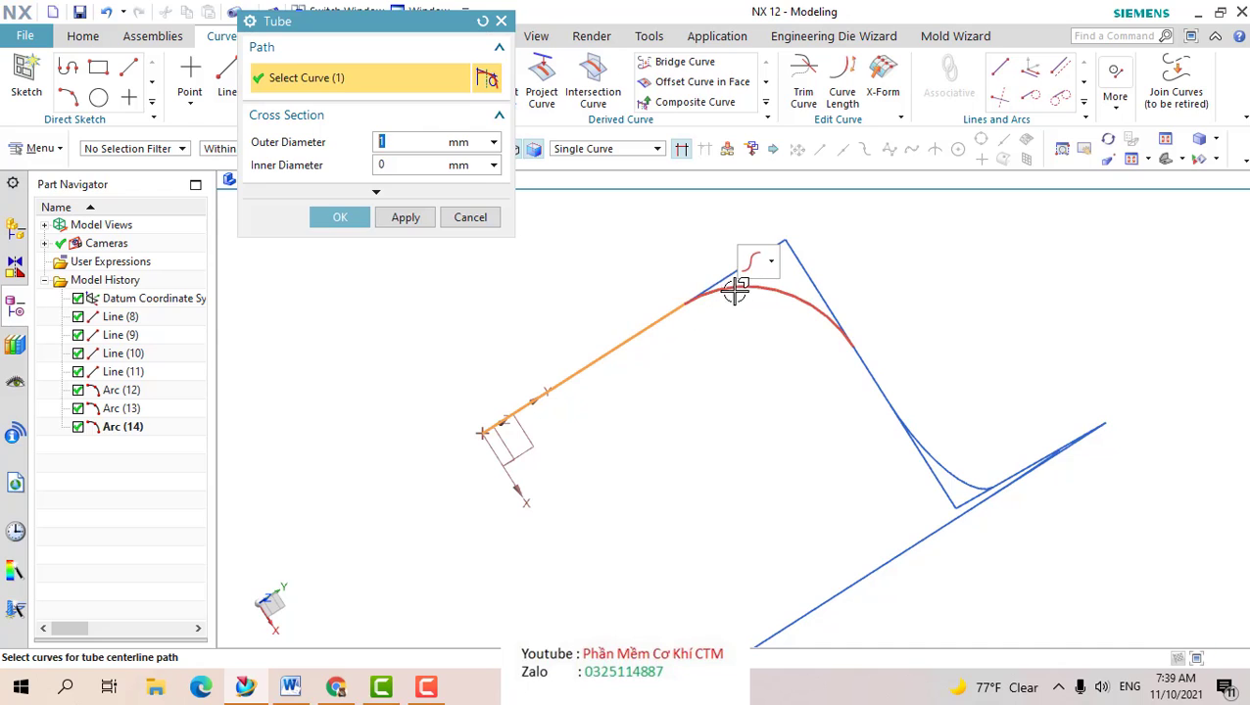
scroll(681, 299, up, 2)
scroll(725, 301, up, 2)
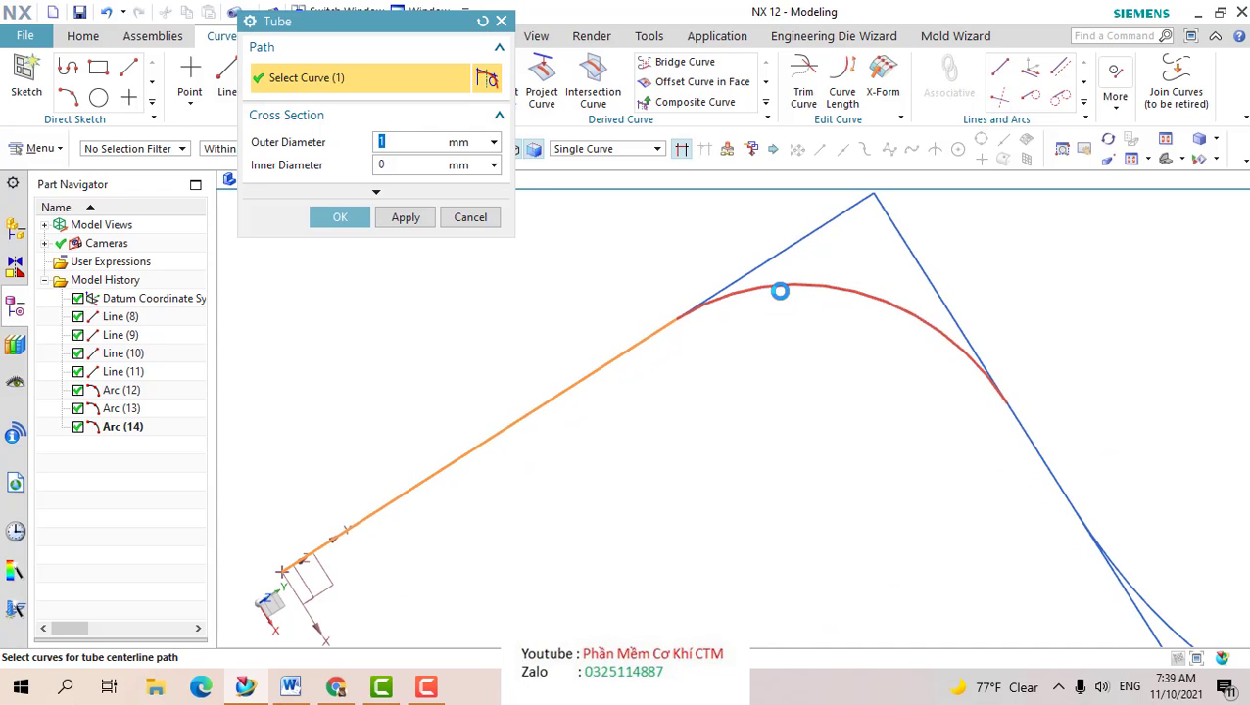
click(779, 291)
click(1012, 418)
scroll(932, 390, down, 2)
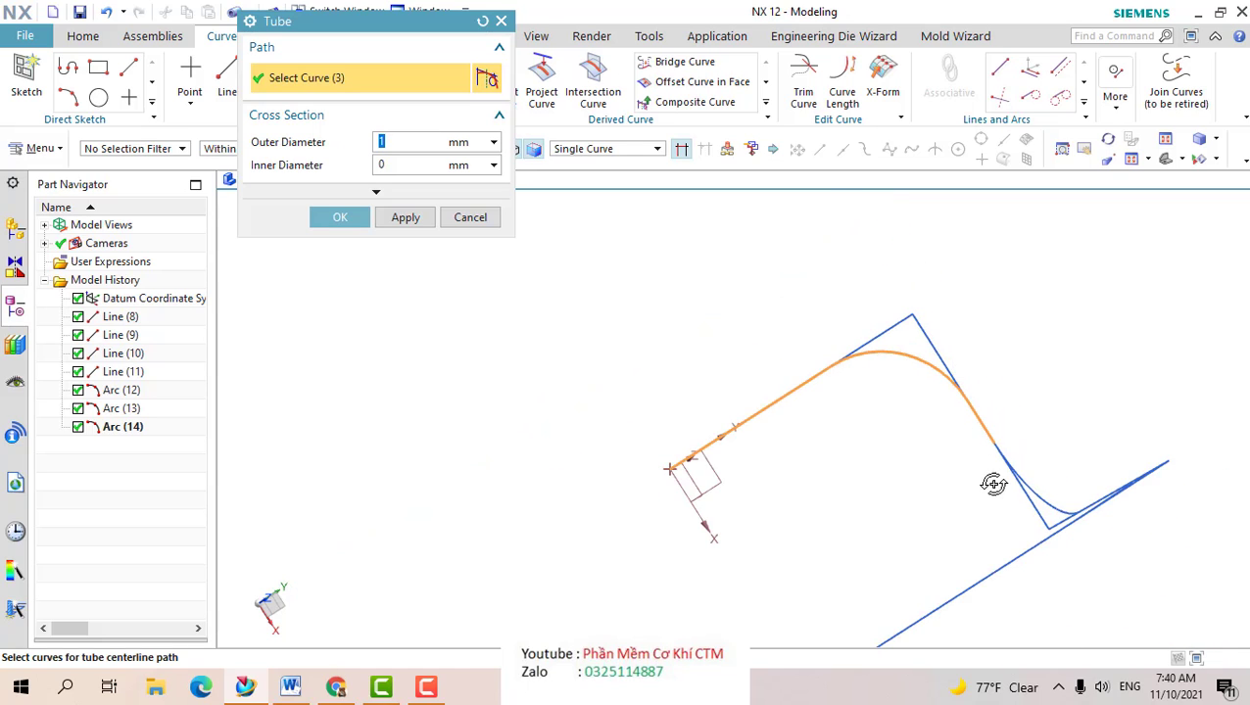
middle_drag(990, 481, 1021, 454)
click(1007, 398)
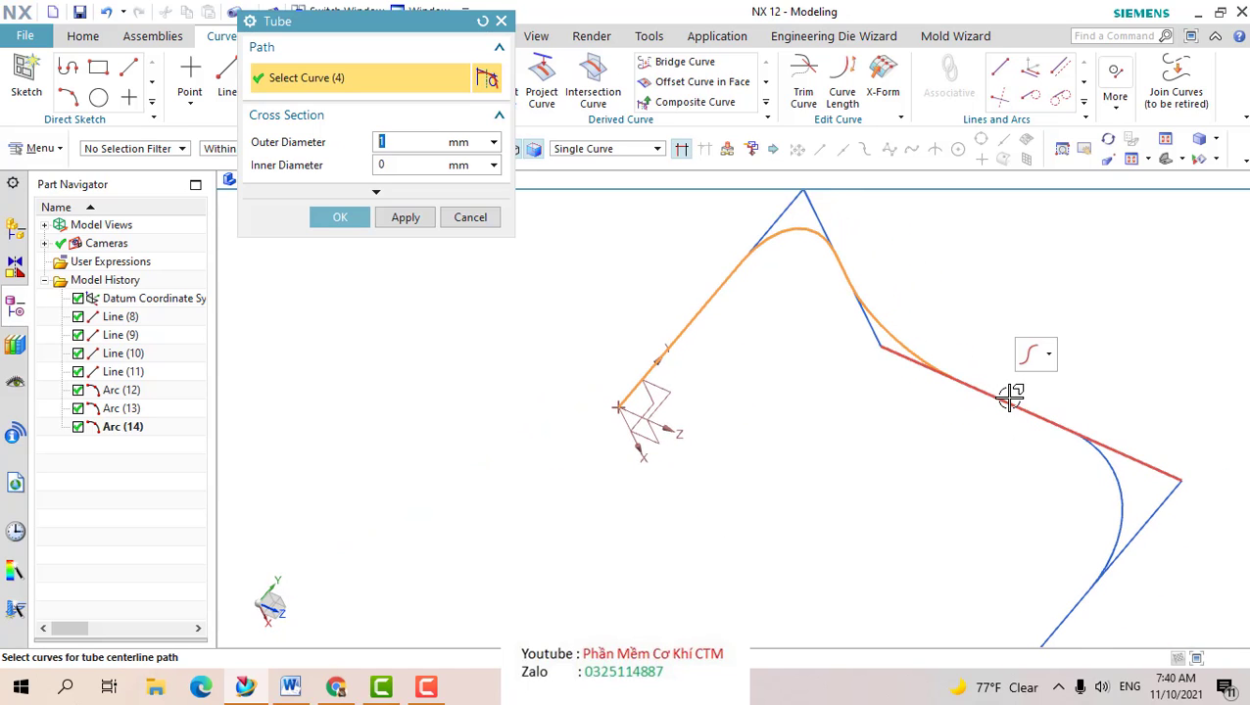
click(1074, 436)
click(1119, 478)
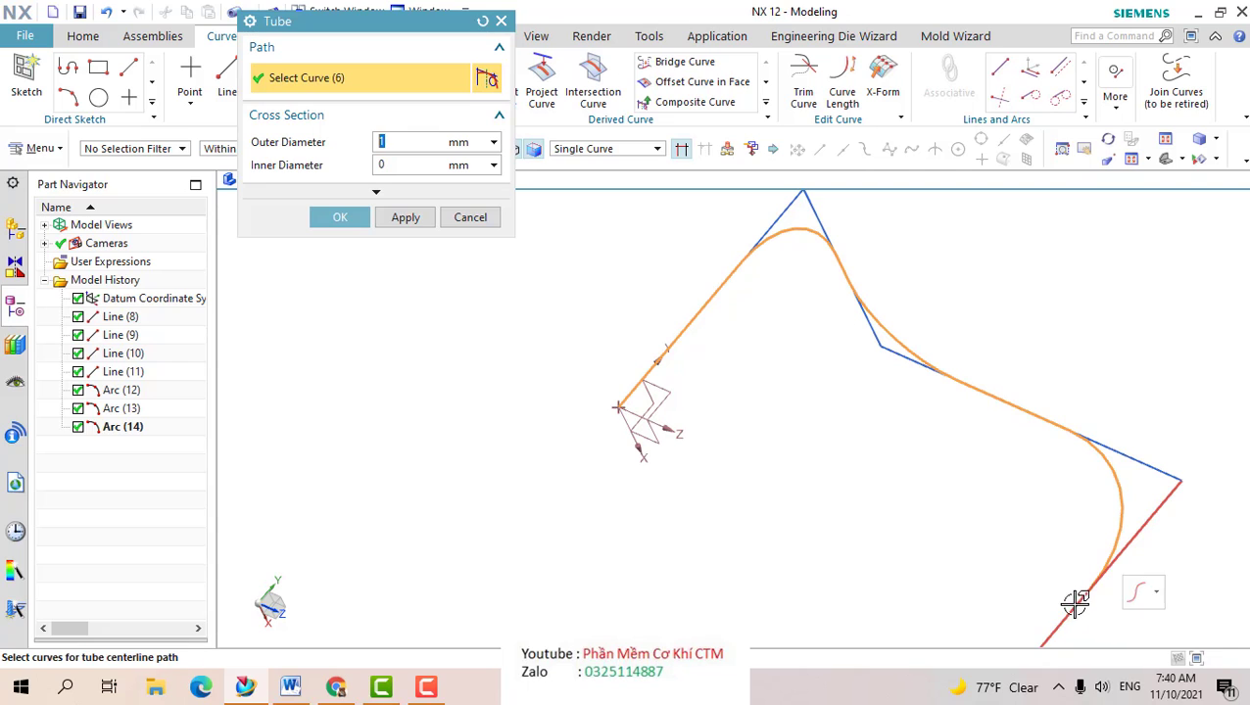
click(1076, 600)
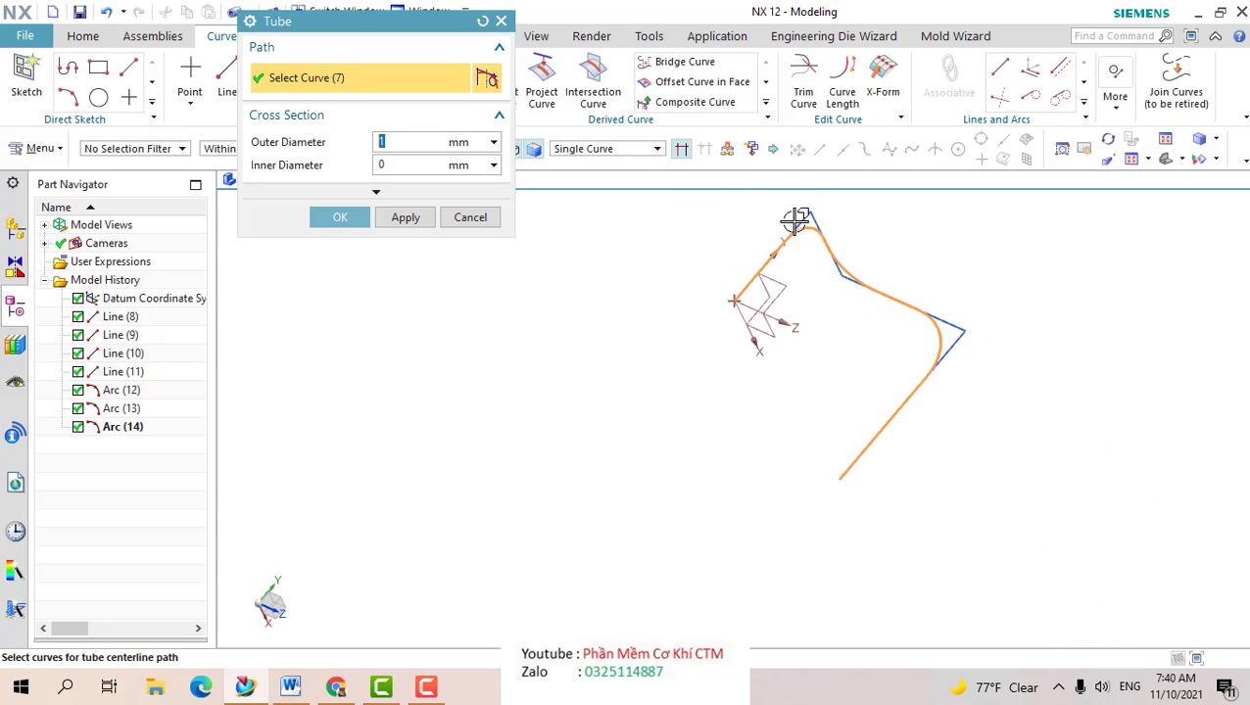
middle_drag(810, 224, 699, 239)
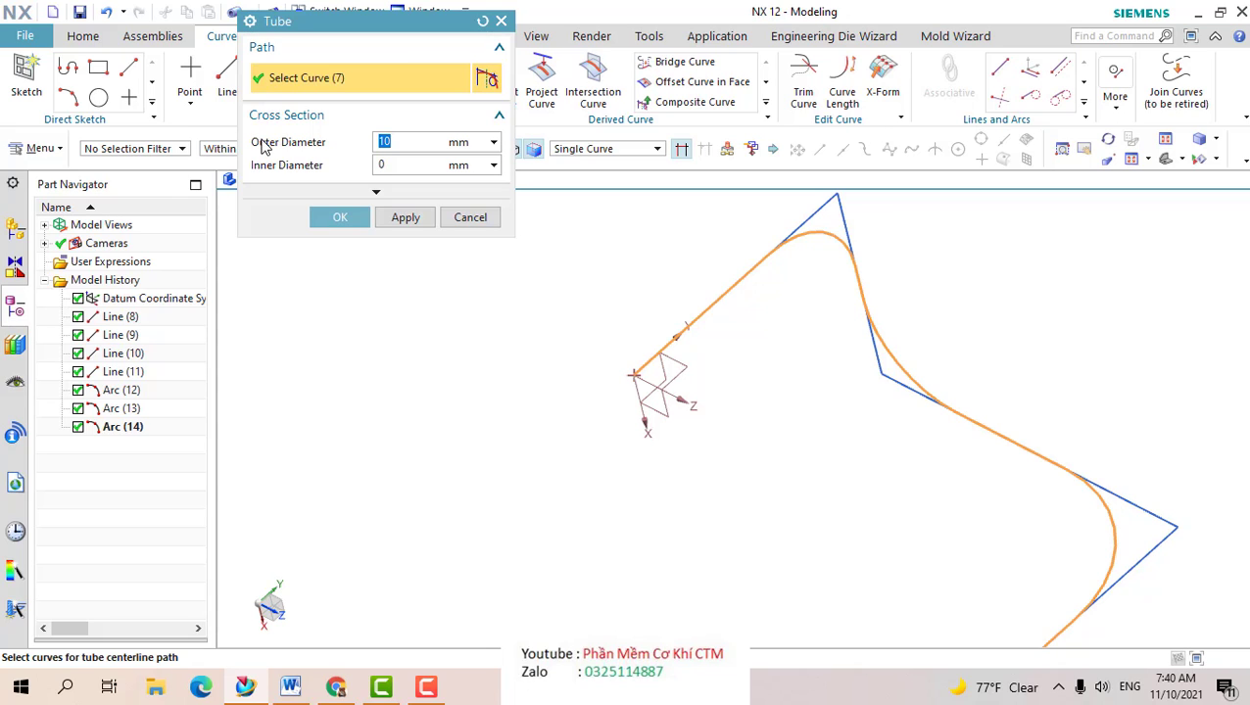
- Expand the Tube dialog's preview options and toggle the tube preview along the path
click(375, 192)
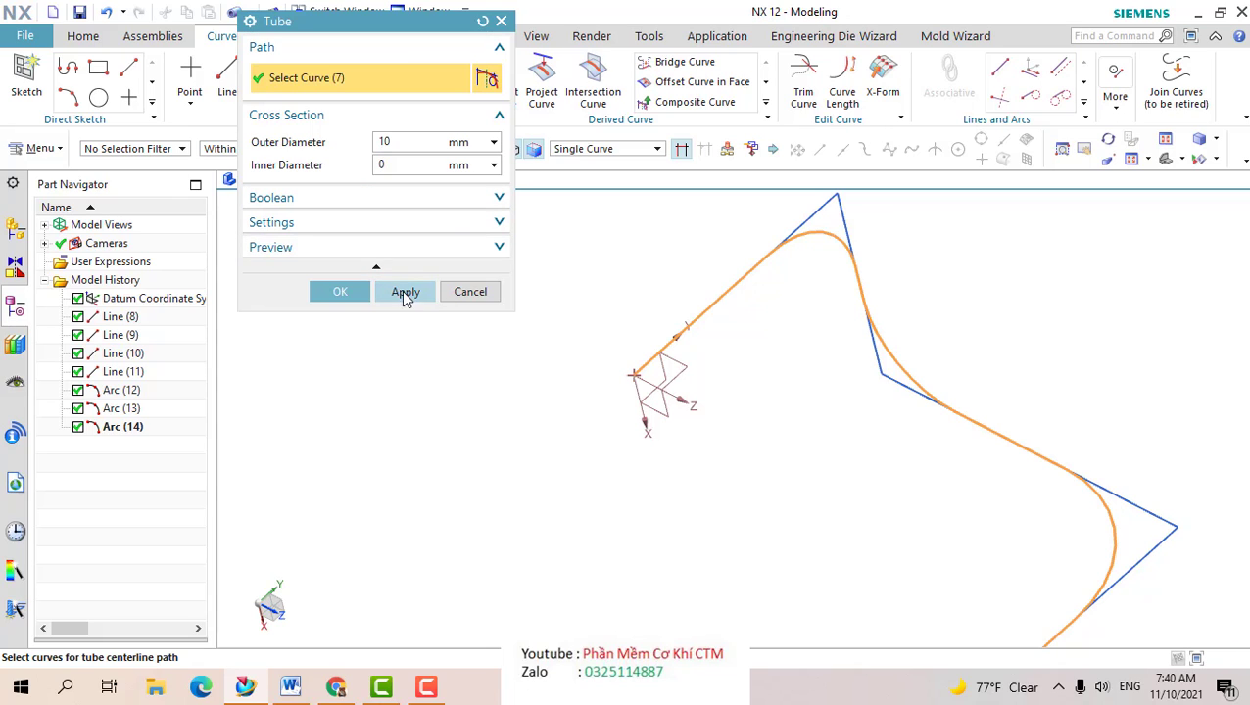
click(384, 251)
click(486, 279)
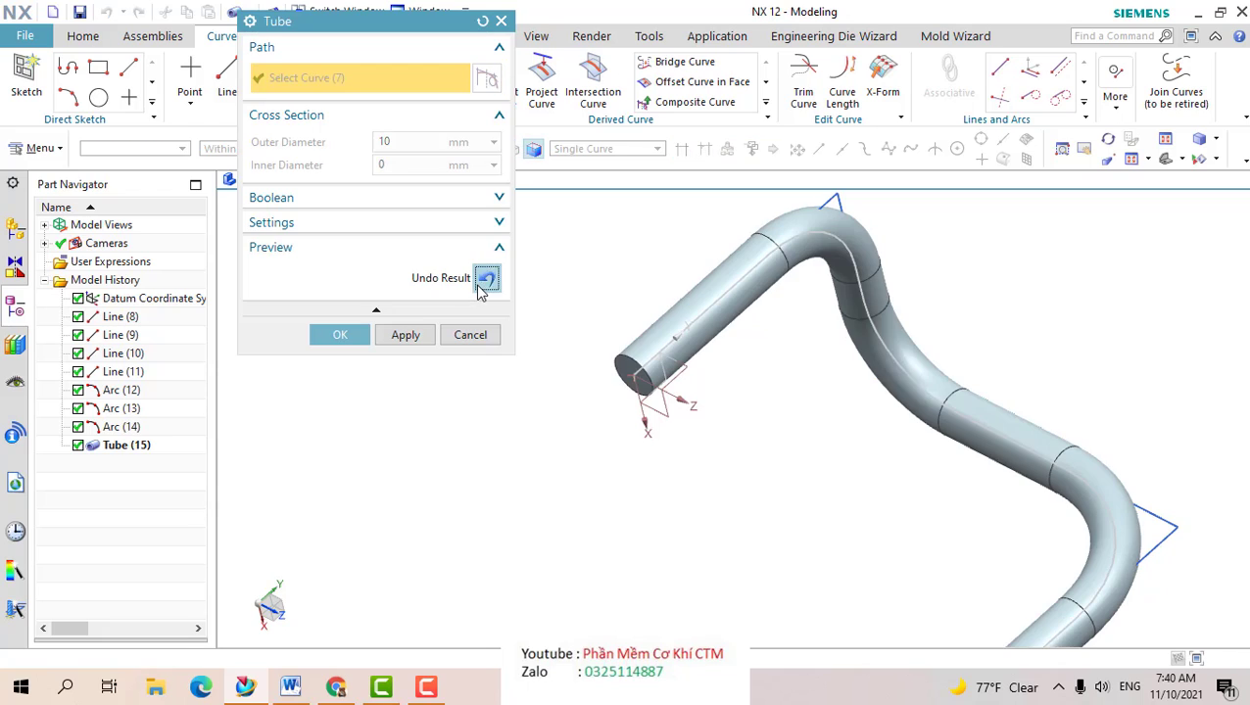
click(486, 278)
text(6)
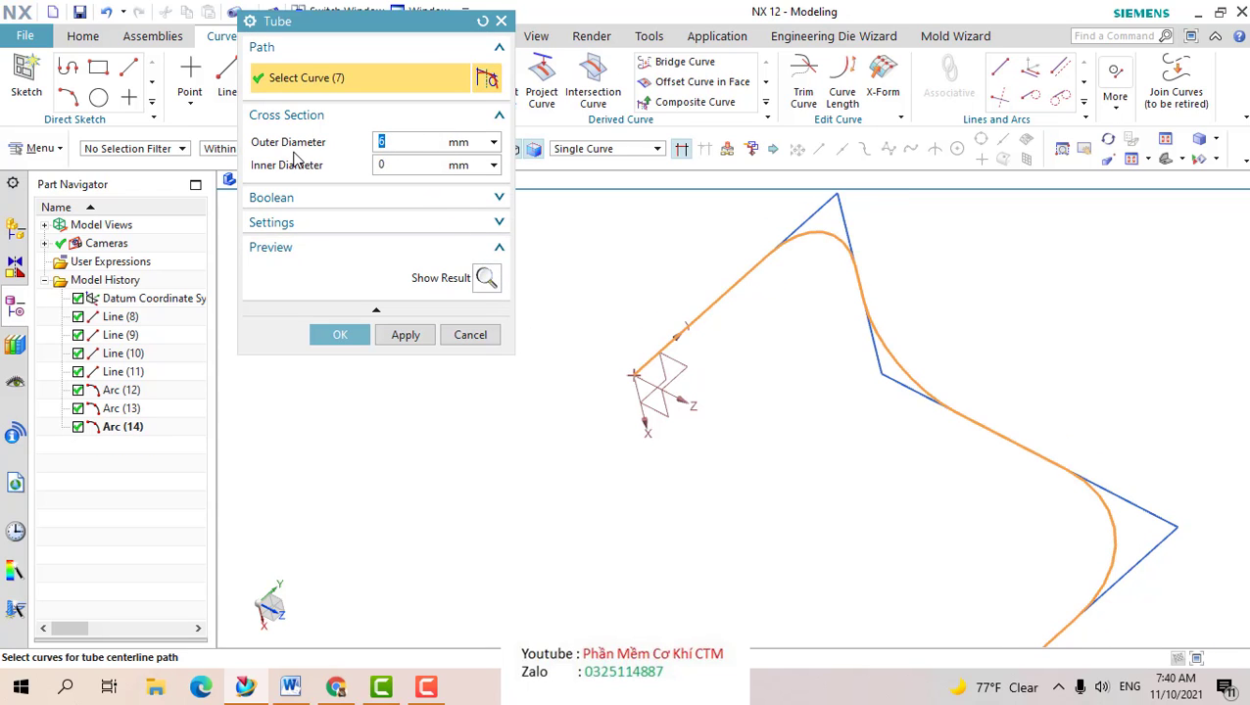
click(486, 278)
mouse_move(825, 418)
middle_down()
mouse_move(869, 321)
mouse_move(762, 316)
mouse_move(836, 349)
mouse_move(759, 412)
mouse_move(750, 335)
mouse_move(684, 387)
mouse_move(675, 412)
mouse_move(767, 424)
mouse_move(805, 286)
middle_up()
- Set 6 mm outer and 5 mm inner diameter and preview the hollow tube
click(486, 278)
scroll(805, 286, up, 1)
scroll(805, 286, up, 2)
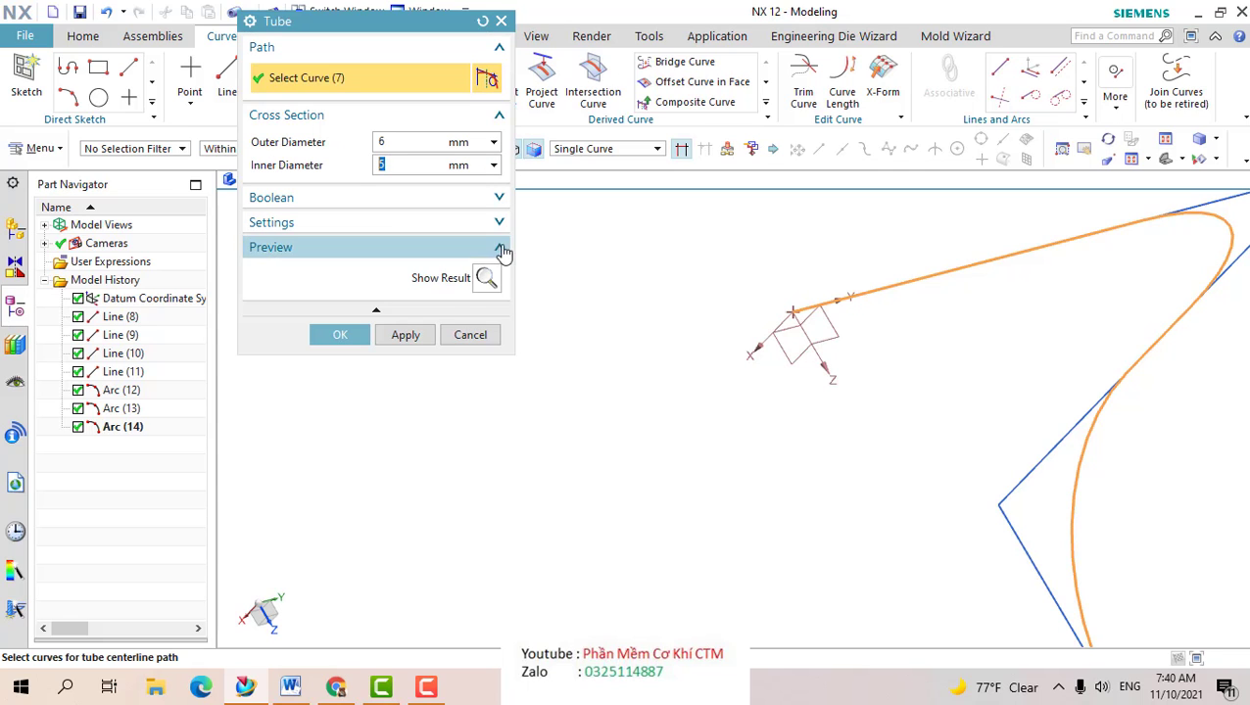
click(487, 279)
mouse_move(789, 327)
middle_down()
mouse_move(879, 397)
mouse_move(893, 343)
mouse_move(879, 306)
mouse_move(809, 335)
mouse_move(836, 421)
mouse_move(787, 317)
mouse_move(759, 326)
mouse_move(767, 395)
mouse_move(759, 354)
middle_up()
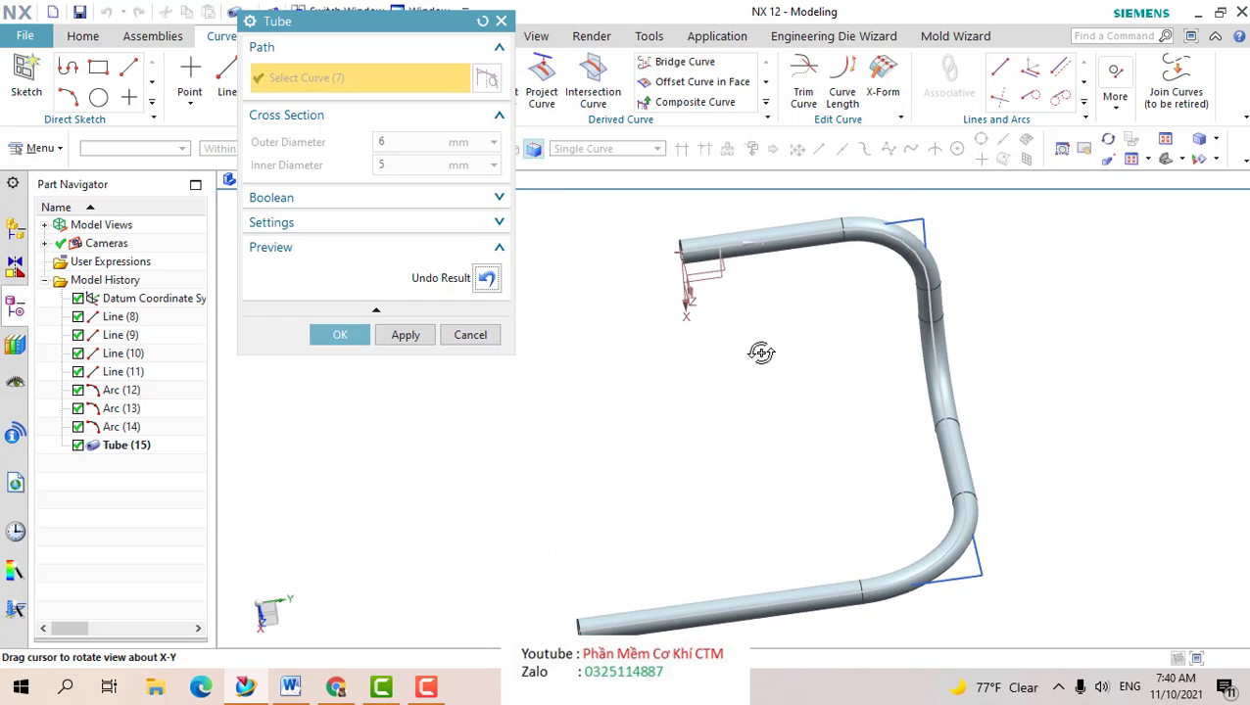
- Keep the tube's Boolean at None and Output at Multiple Segments, then preview the hollow tube
click(347, 198)
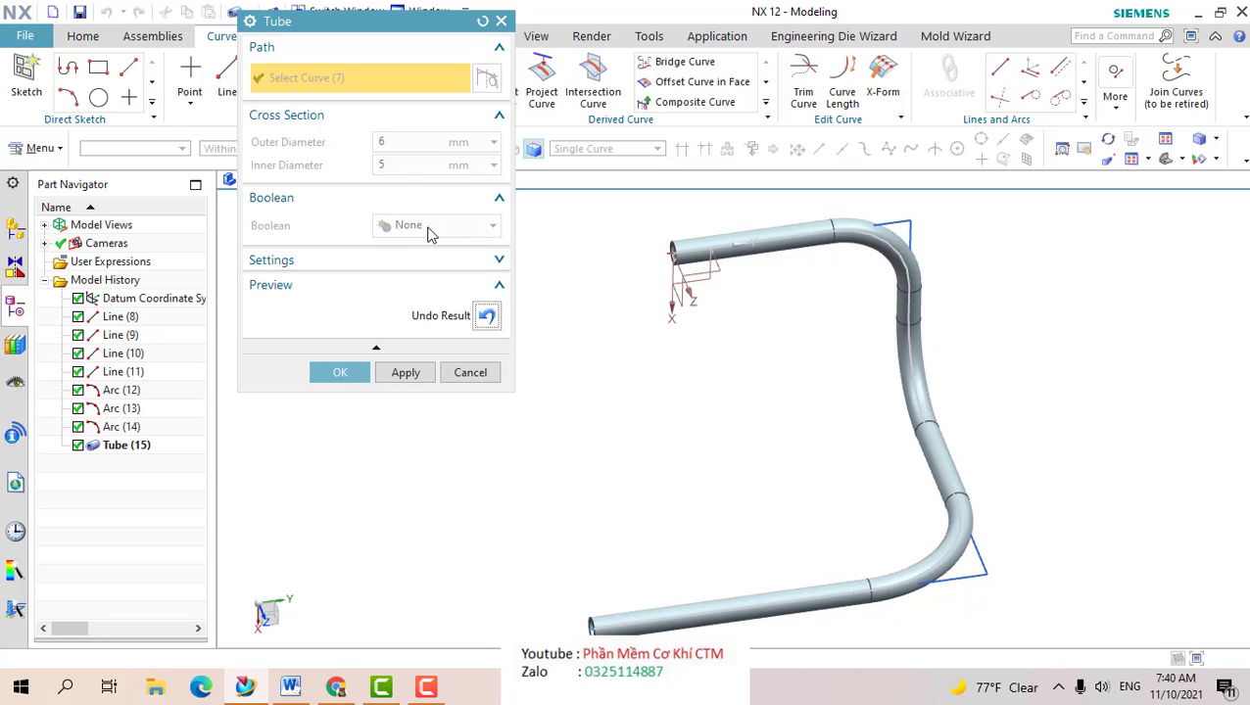
click(487, 315)
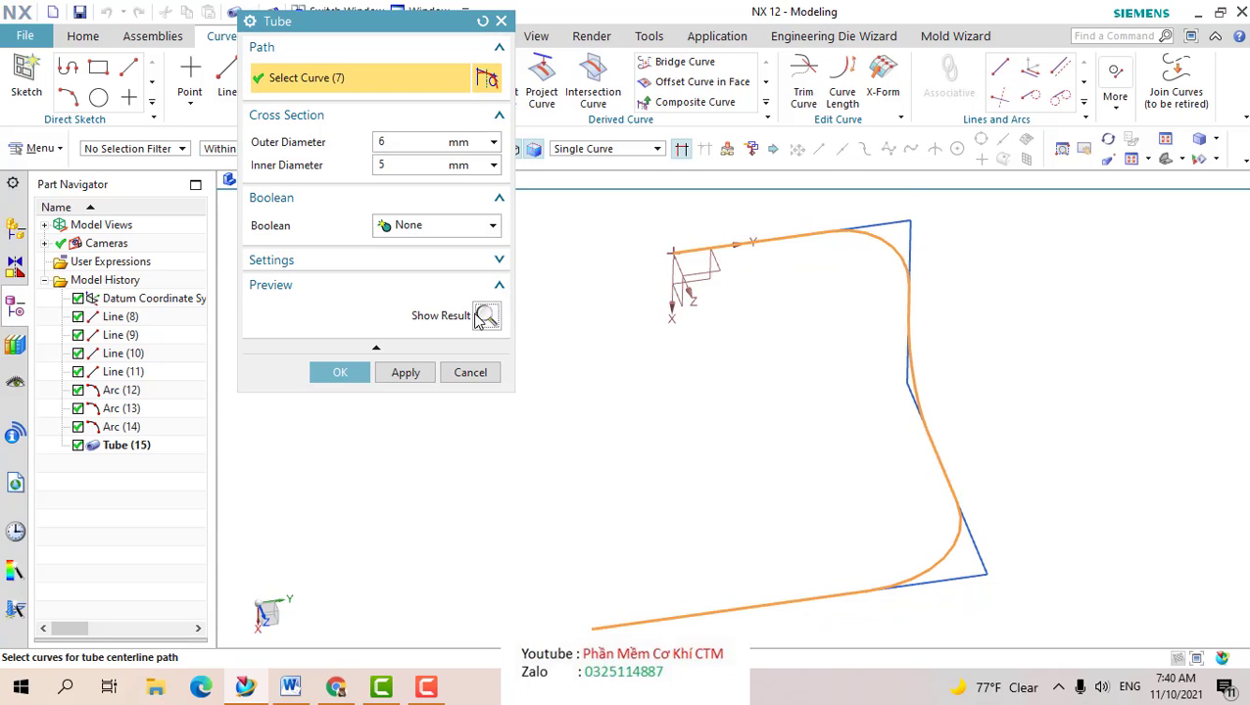
click(419, 223)
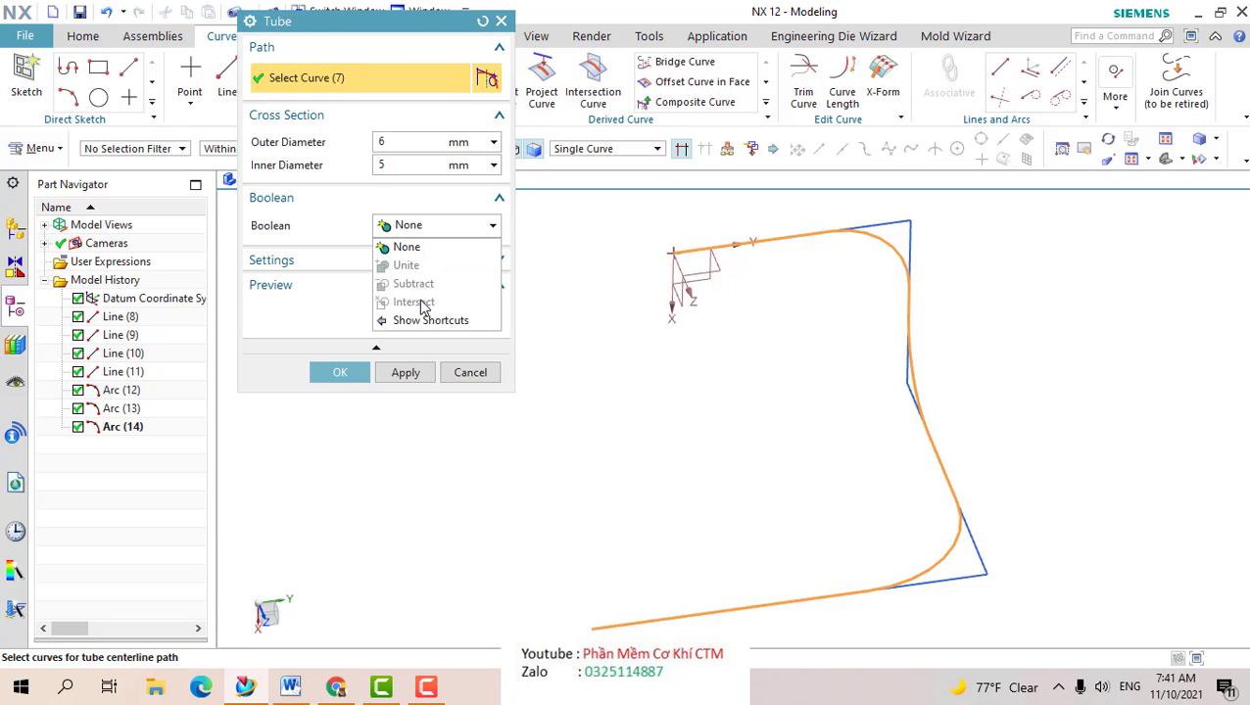
click(405, 247)
click(312, 262)
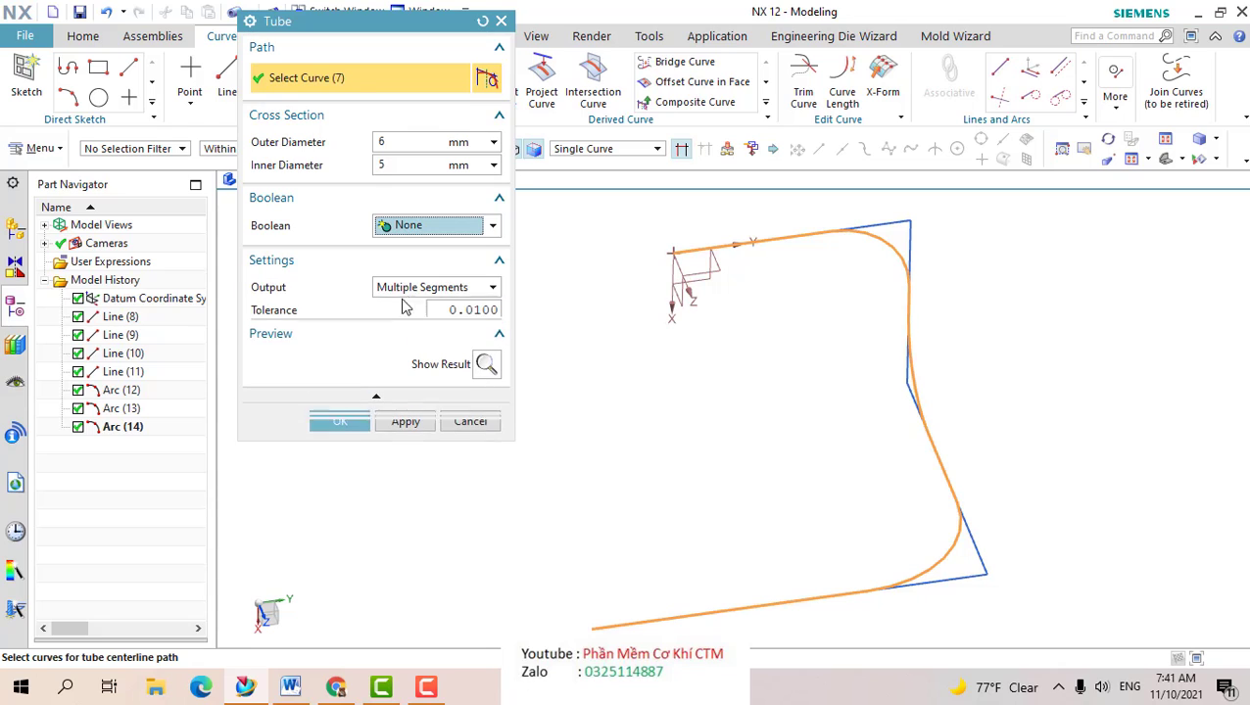
click(437, 292)
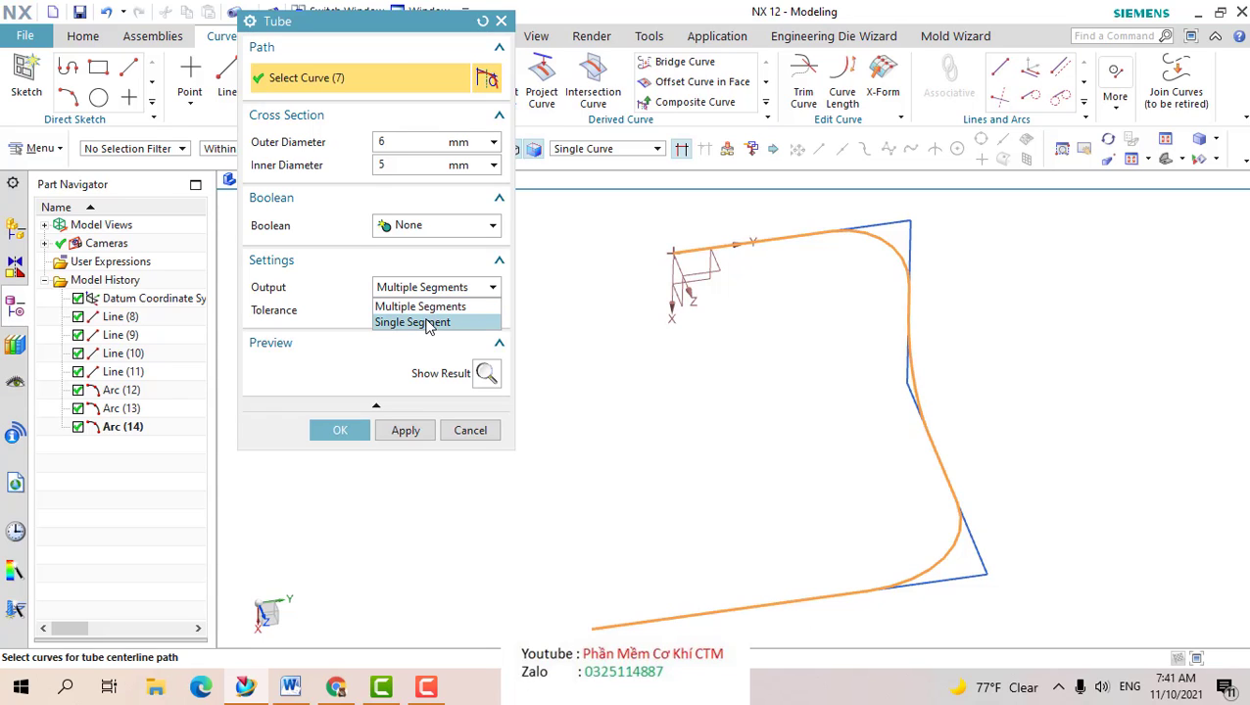
click(430, 310)
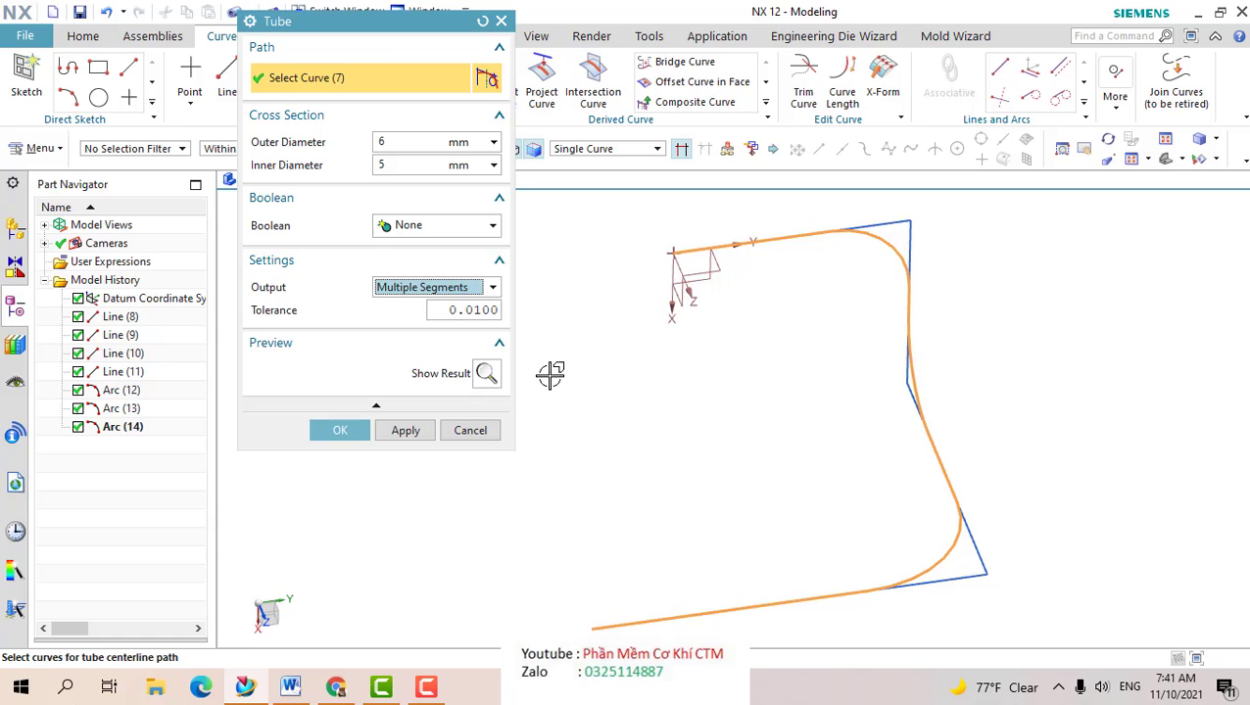
click(487, 374)
- Finish Tube (15), then hide all path curves and the datum coordinate system via Show and Hide
click(340, 431)
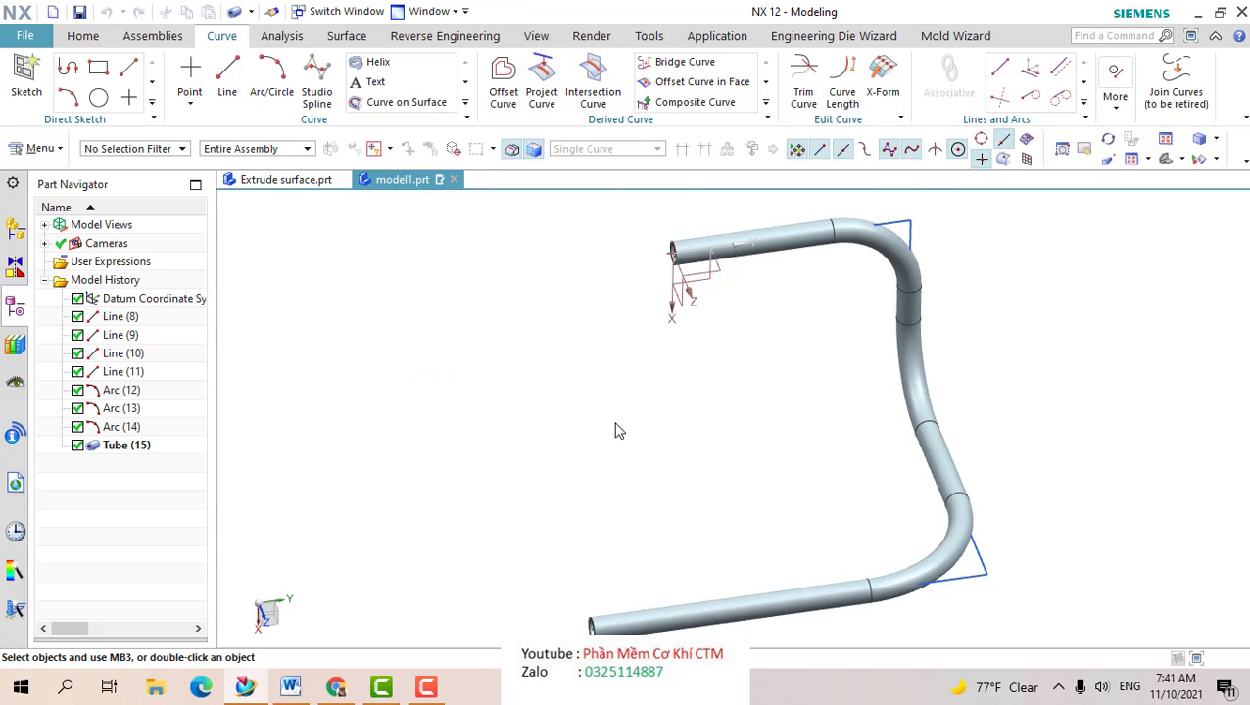
mouse_move(618, 431)
middle_down()
mouse_move(834, 361)
mouse_move(780, 377)
middle_up()
click(1062, 139)
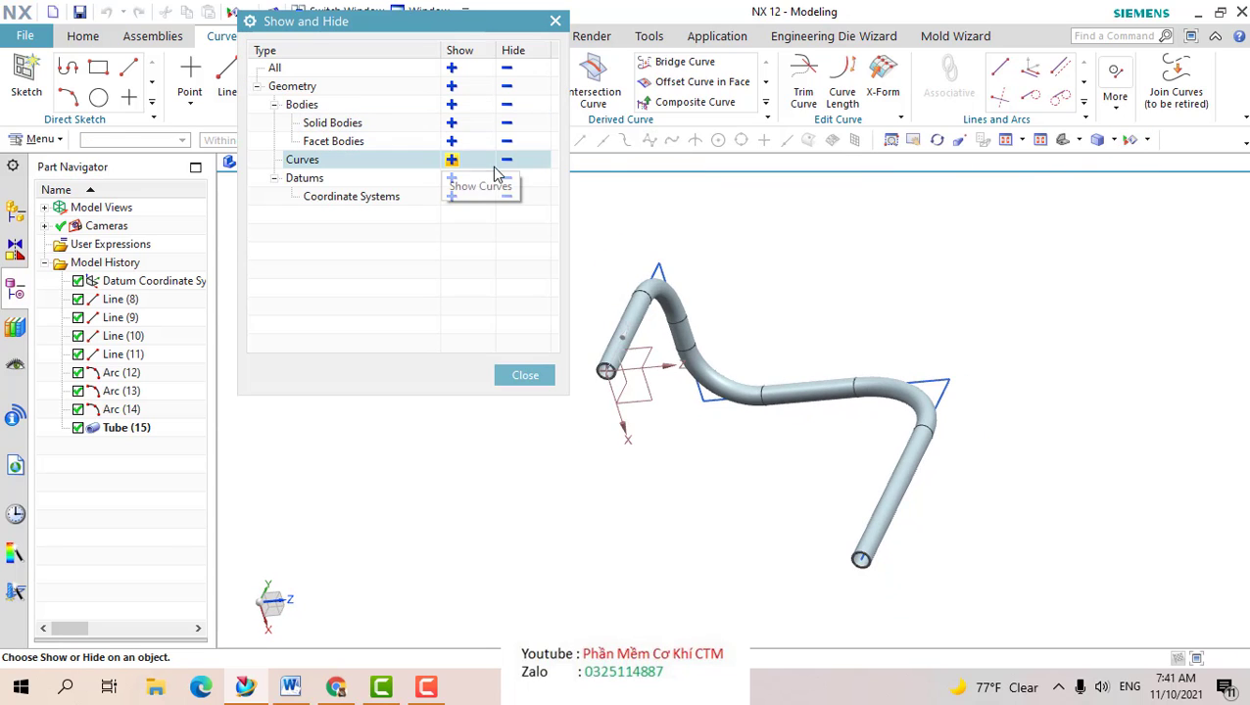
click(507, 160)
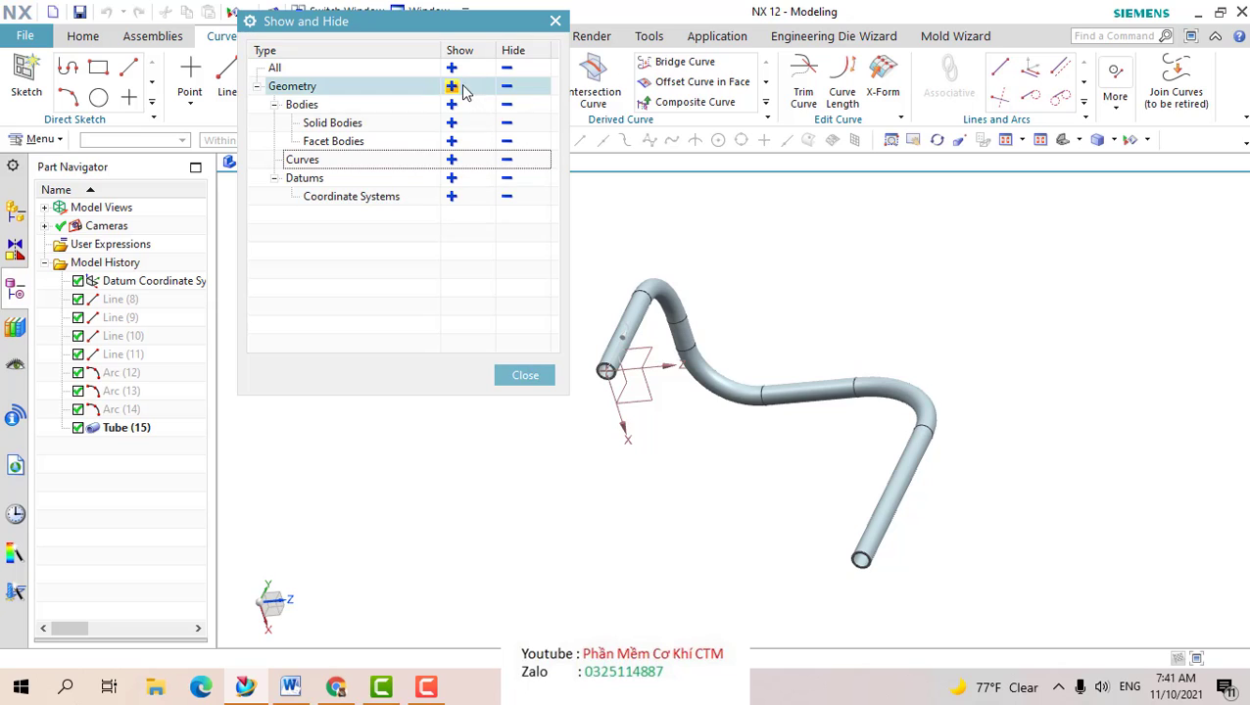
click(506, 199)
- Close Show and Hide, orbit and zoom around the bare hollow tube, then select its body
click(527, 377)
mouse_move(765, 487)
middle_down()
mouse_move(856, 446)
mouse_move(819, 460)
mouse_move(809, 424)
mouse_move(868, 338)
mouse_move(878, 234)
mouse_move(971, 162)
mouse_move(1027, 251)
mouse_move(971, 187)
mouse_move(912, 193)
mouse_move(901, 216)
mouse_move(946, 214)
mouse_move(895, 224)
mouse_move(733, 357)
mouse_move(690, 342)
mouse_move(697, 362)
mouse_move(686, 290)
mouse_move(664, 270)
mouse_move(661, 281)
middle_up()
scroll(664, 313, up, 3)
scroll(681, 368, down, 3)
scroll(725, 360, up, 3)
scroll(691, 349, down, 1)
scroll(692, 348, down, 2)
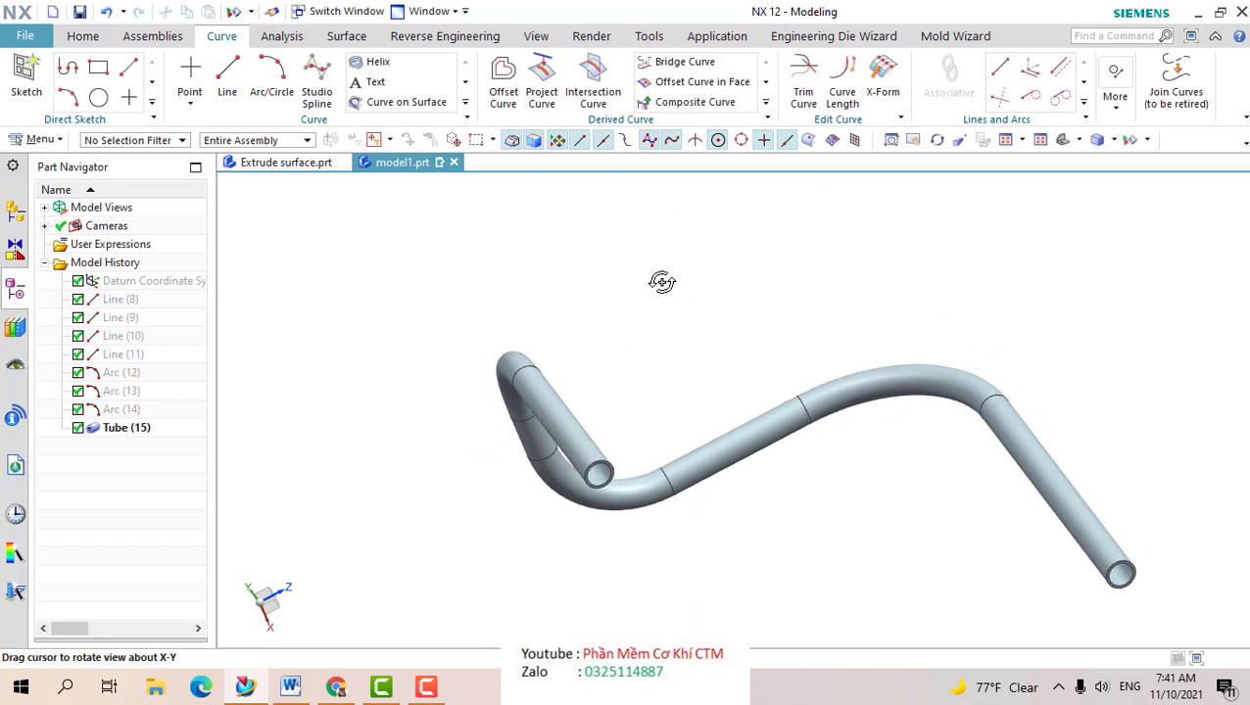
scroll(672, 307, down, 2)
scroll(743, 364, up, 2)
mouse_move(745, 341)
middle_down()
mouse_move(736, 303)
mouse_move(727, 326)
middle_up()
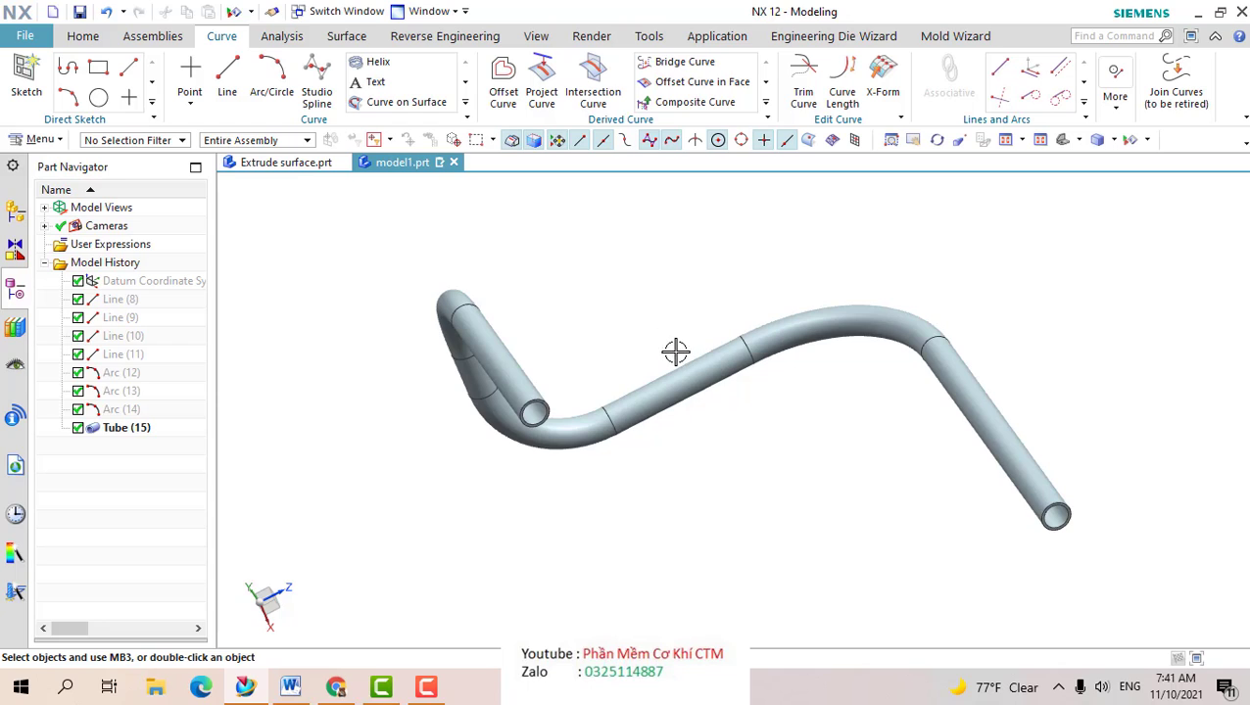
middle_drag(679, 434, 680, 401)
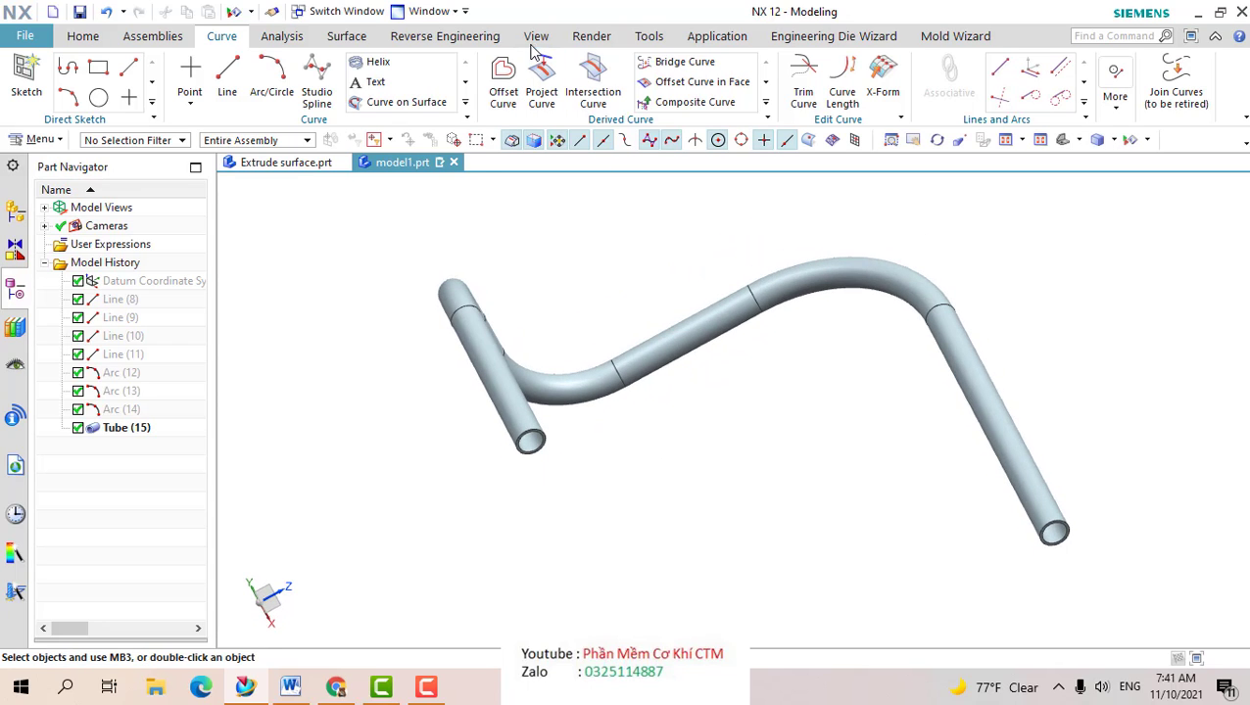
click(640, 355)
- Assign a magenta face colour to the Tube (15) feature through Assign Feature Color
right_click(642, 356)
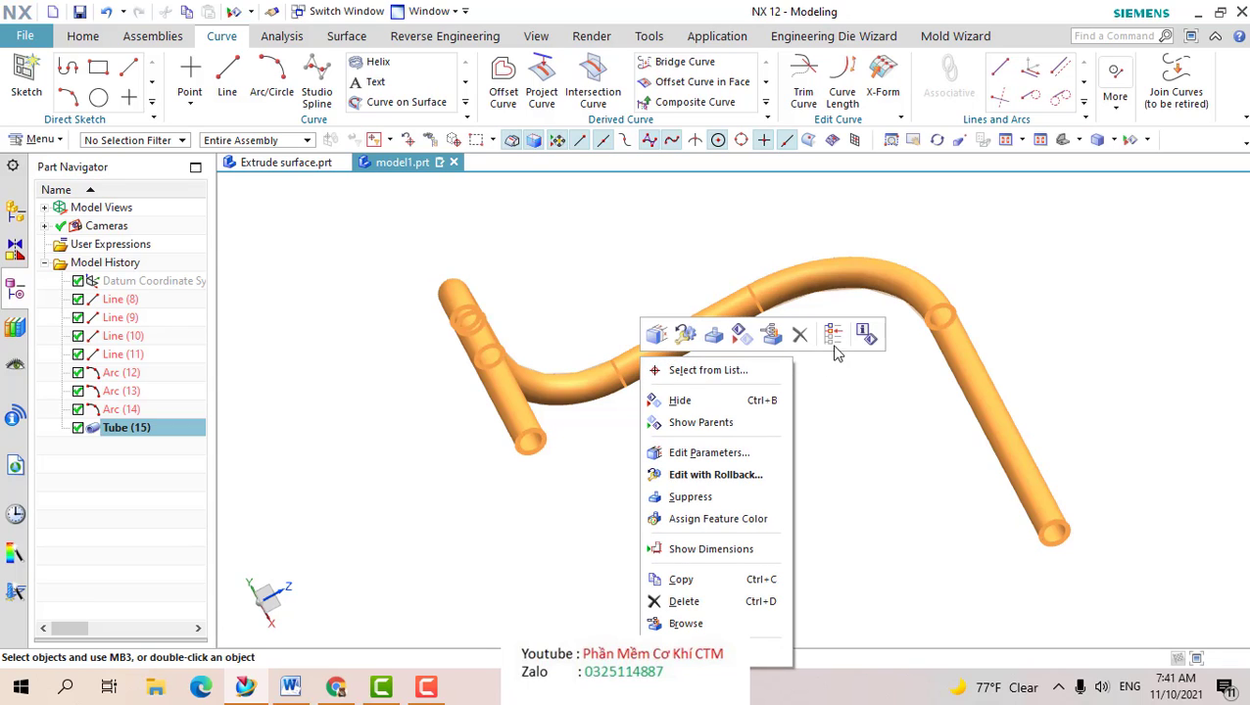
click(687, 519)
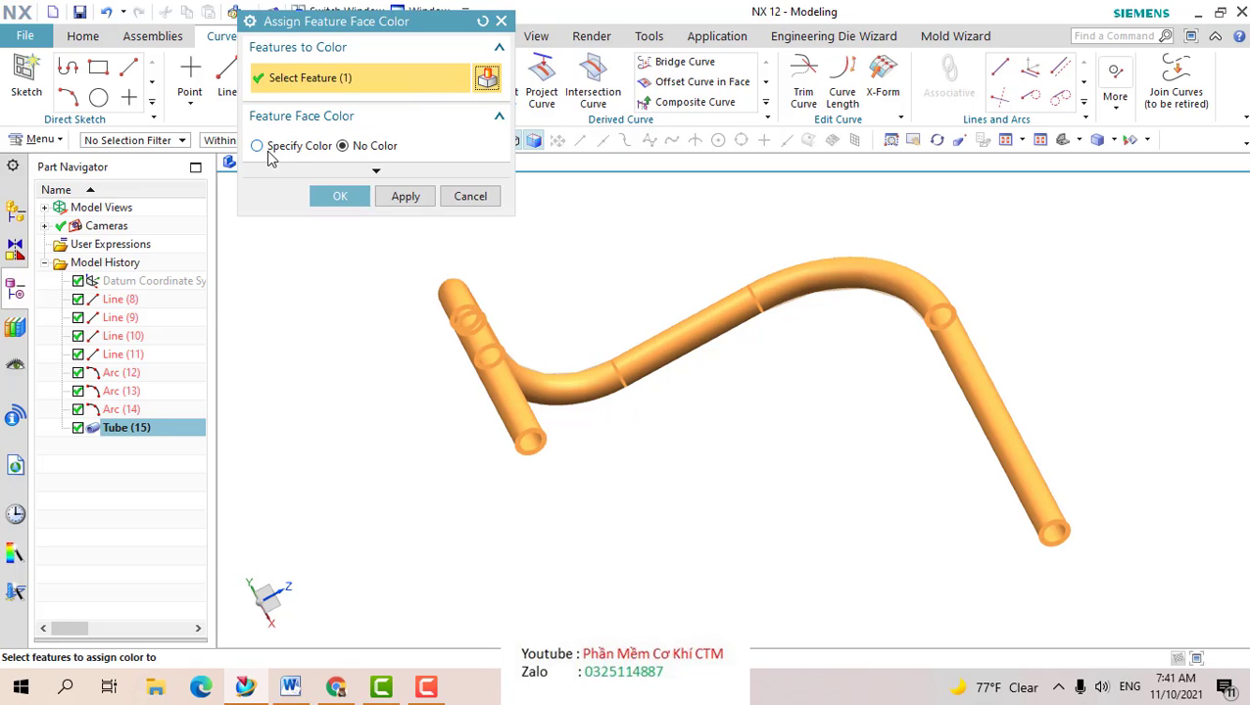
click(257, 146)
click(475, 162)
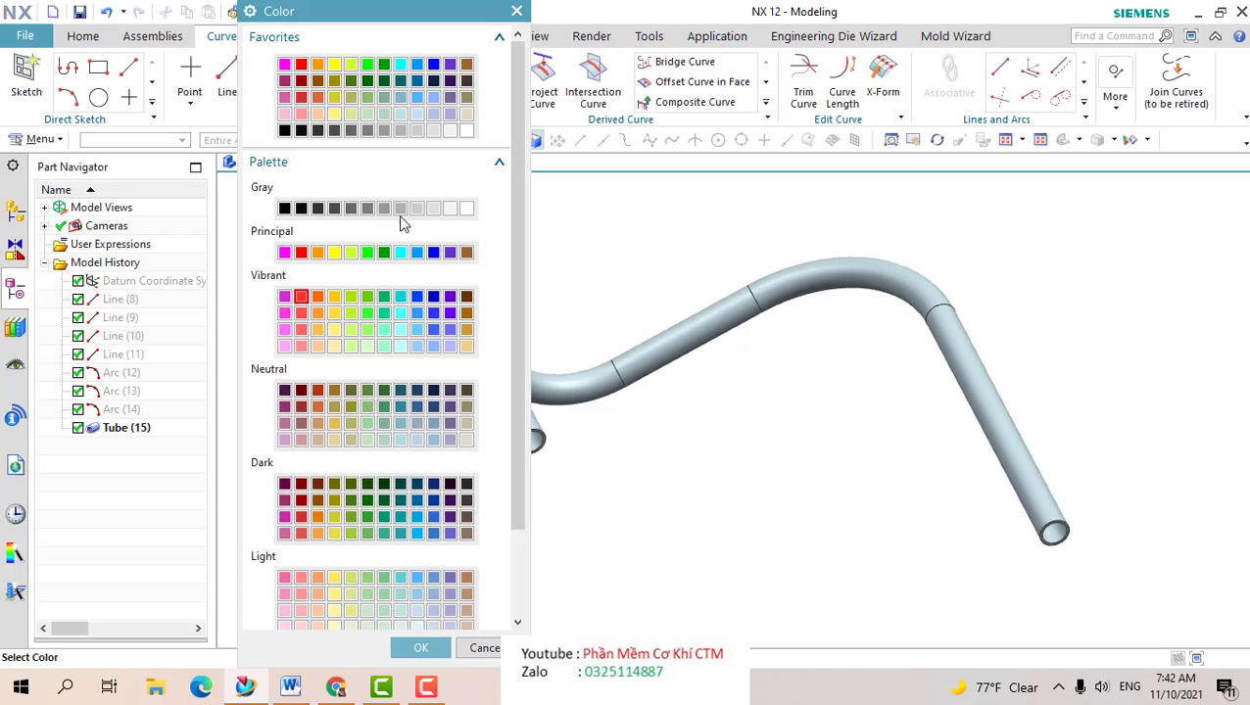
click(284, 313)
click(419, 648)
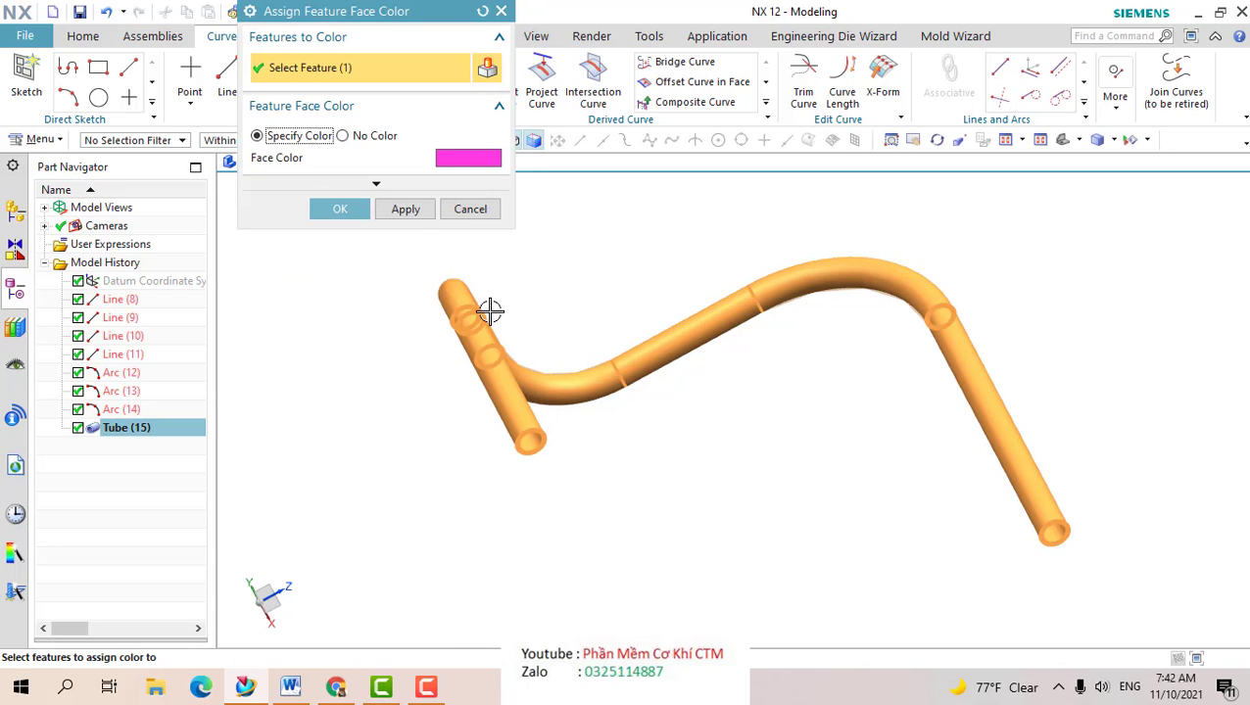
click(340, 217)
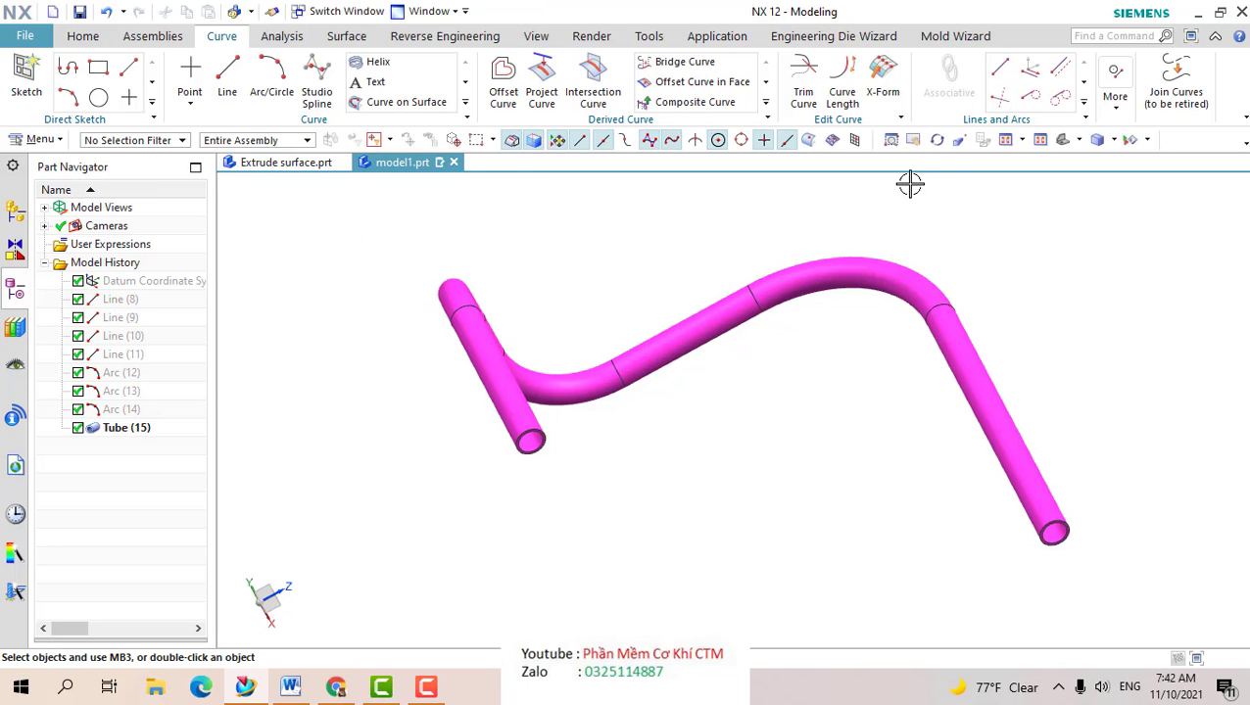
- Turn on True Shading and orbit the tube to another angle
click(539, 37)
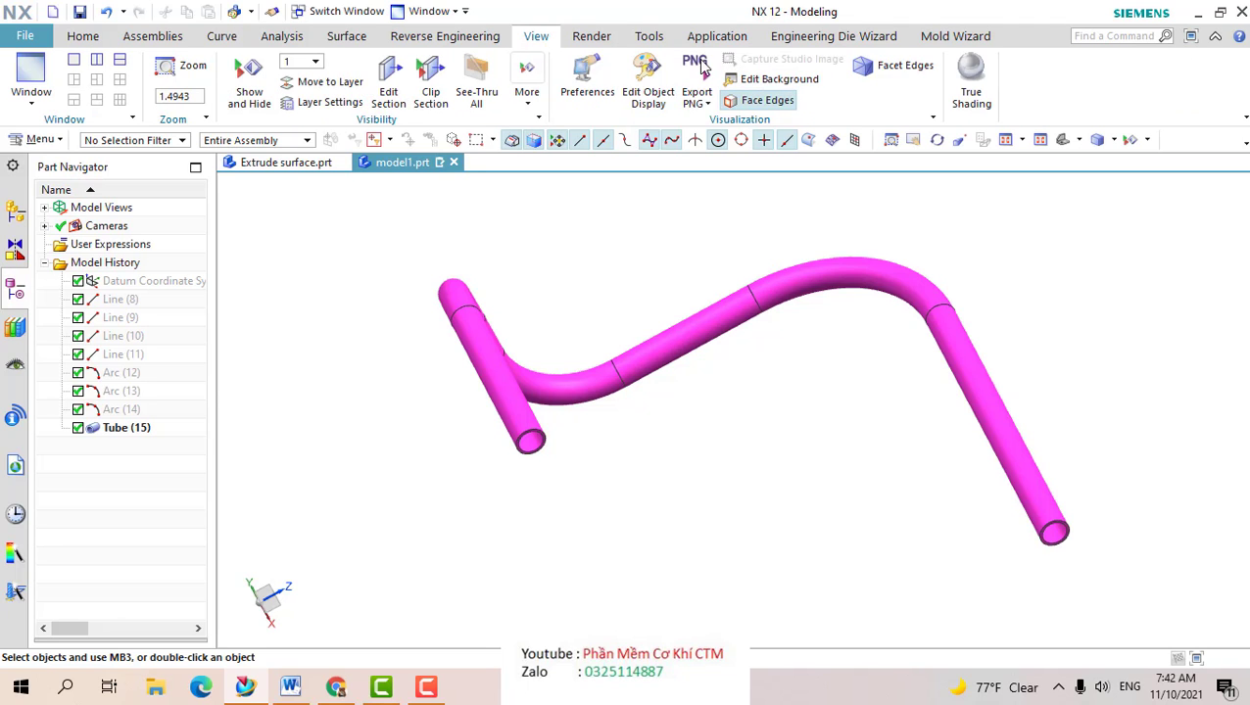
click(972, 83)
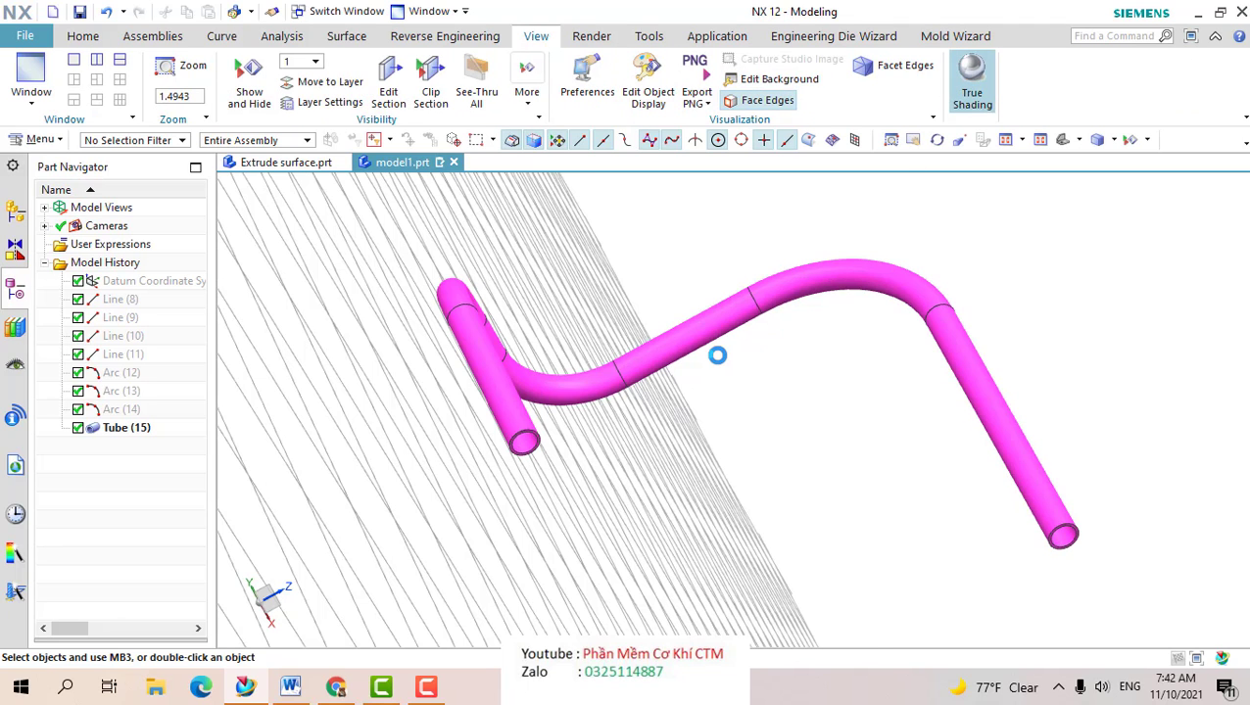
click(1063, 140)
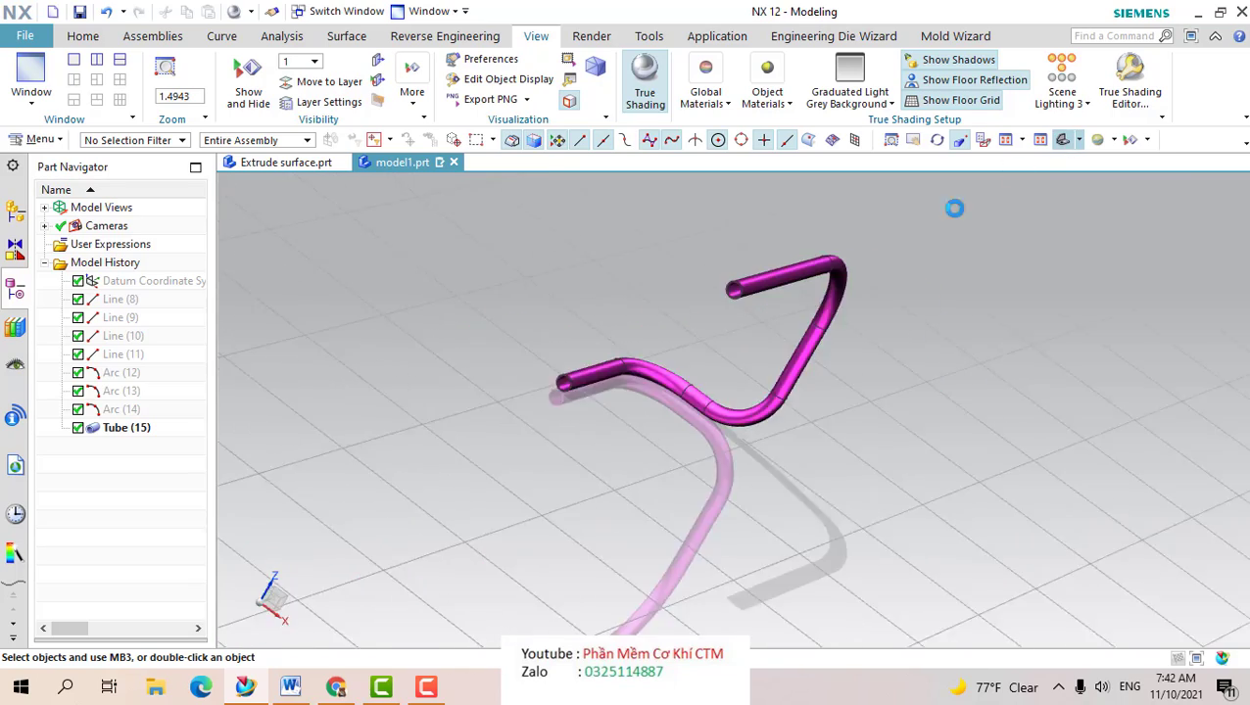
mouse_move(733, 381)
middle_down()
mouse_move(926, 434)
mouse_move(1019, 348)
middle_up()
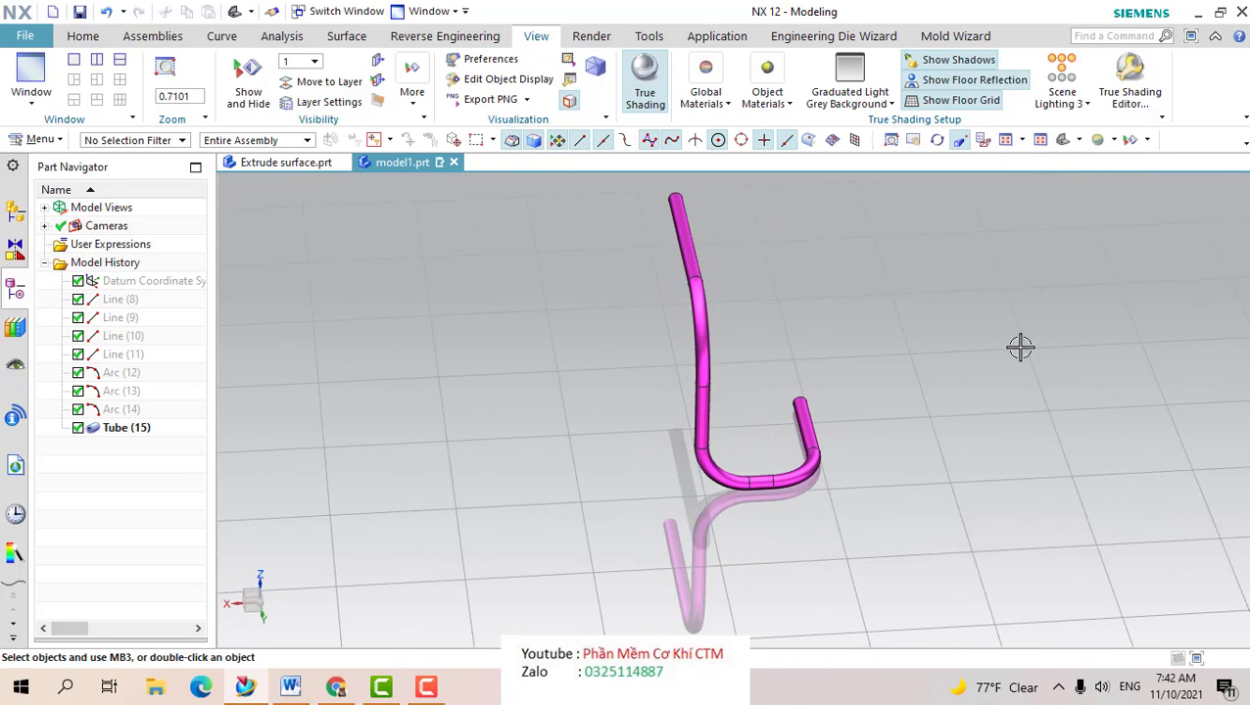
- Try the Image 2 and Image 1 True Shading backgrounds, orbiting to a flatter view
click(848, 102)
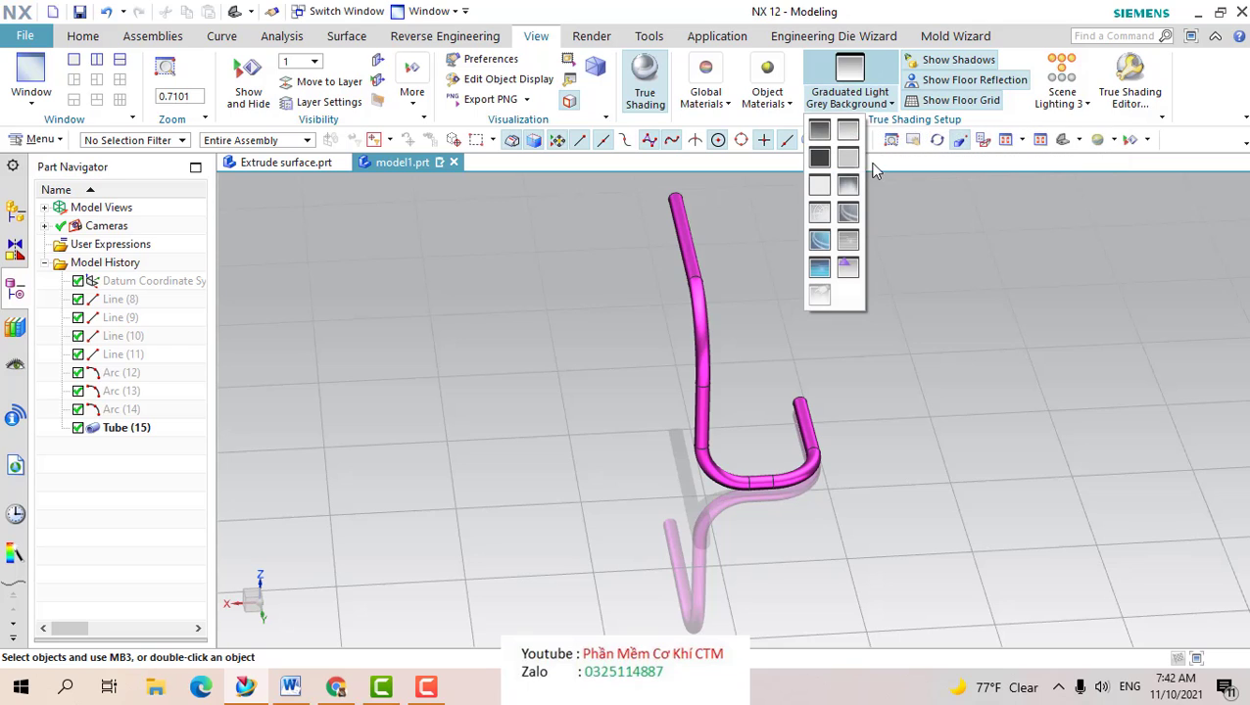
click(820, 211)
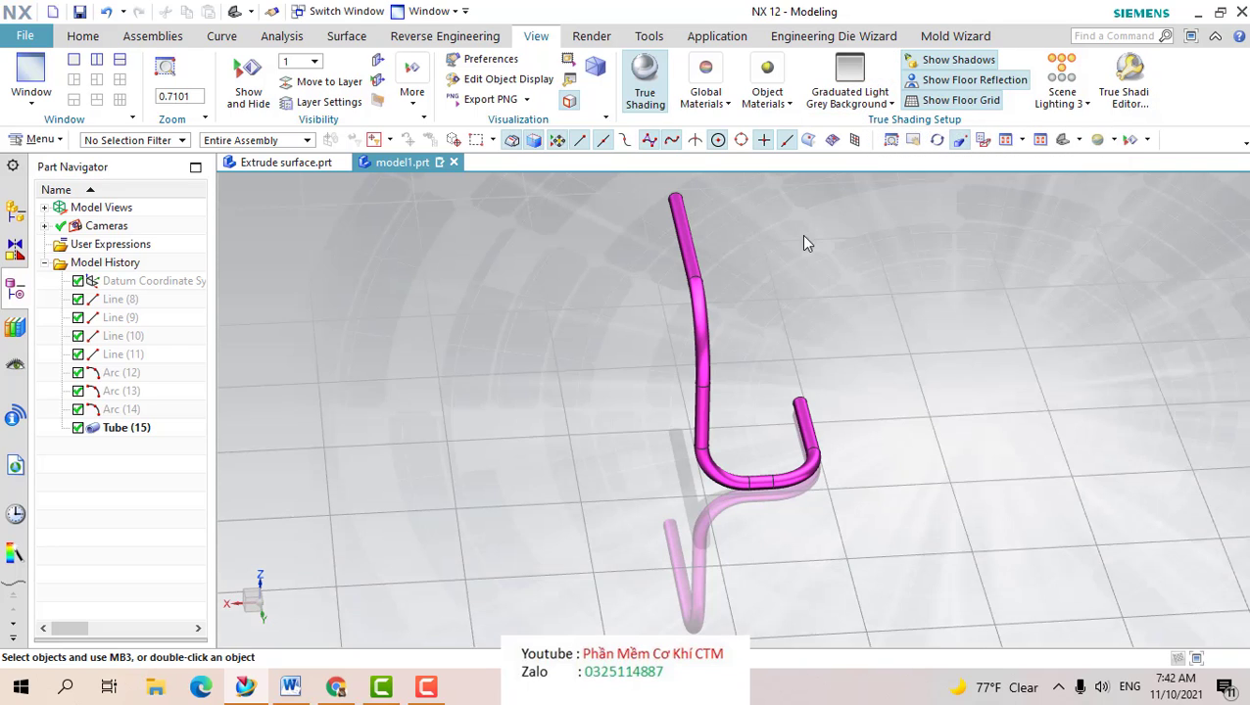
click(825, 106)
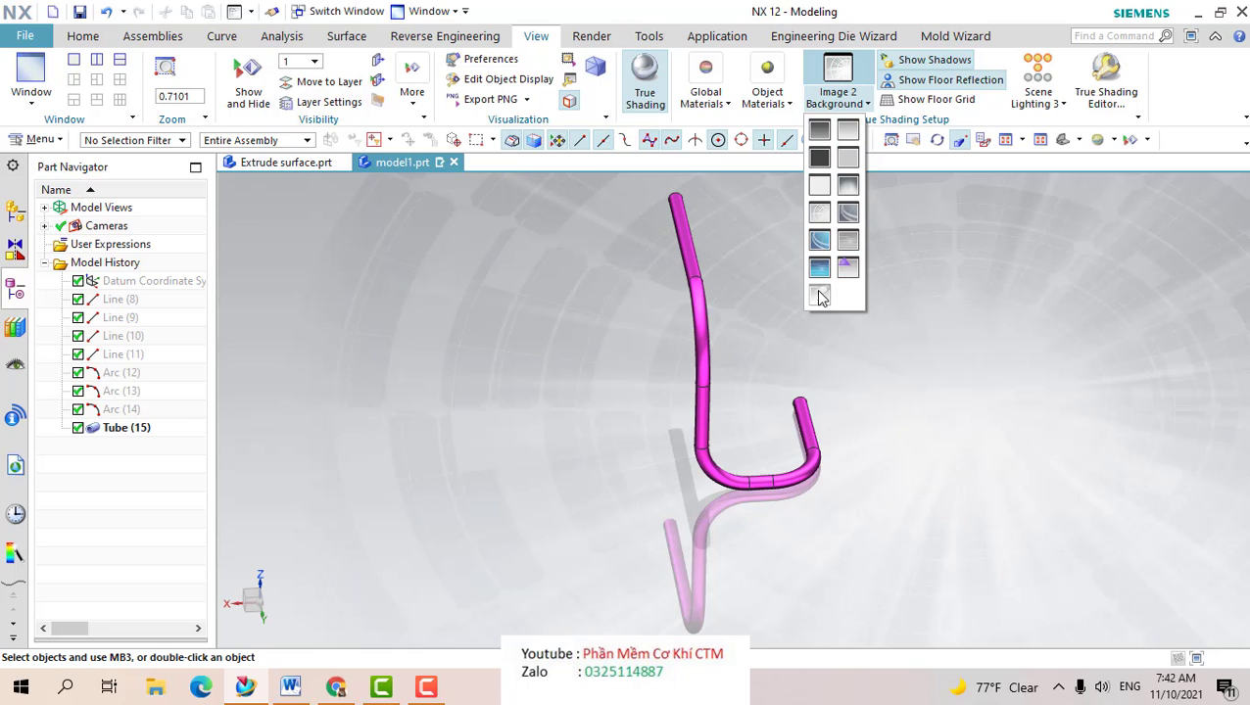
click(849, 185)
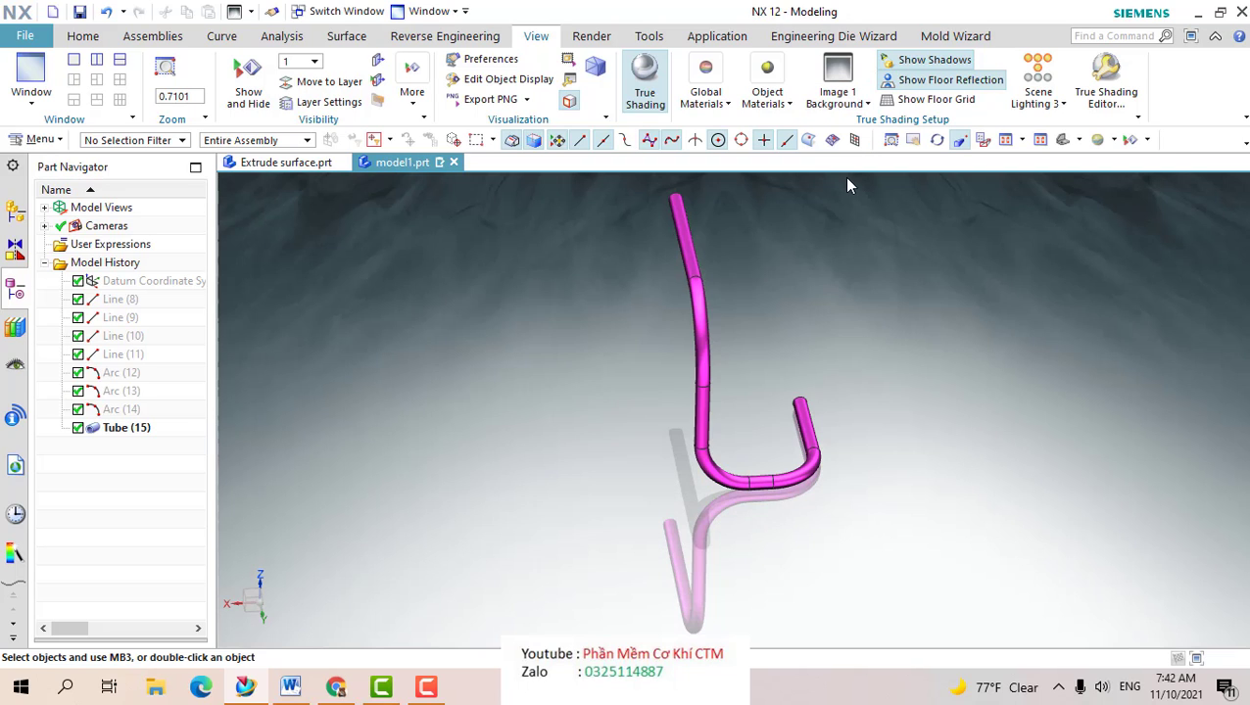
mouse_move(826, 325)
middle_down()
mouse_move(795, 257)
mouse_move(694, 212)
mouse_move(764, 175)
mouse_move(811, 214)
middle_up()
- Try graduated light grey, dark grey and inherited backgrounds, settle on Image 2, and reframe the tube
click(833, 98)
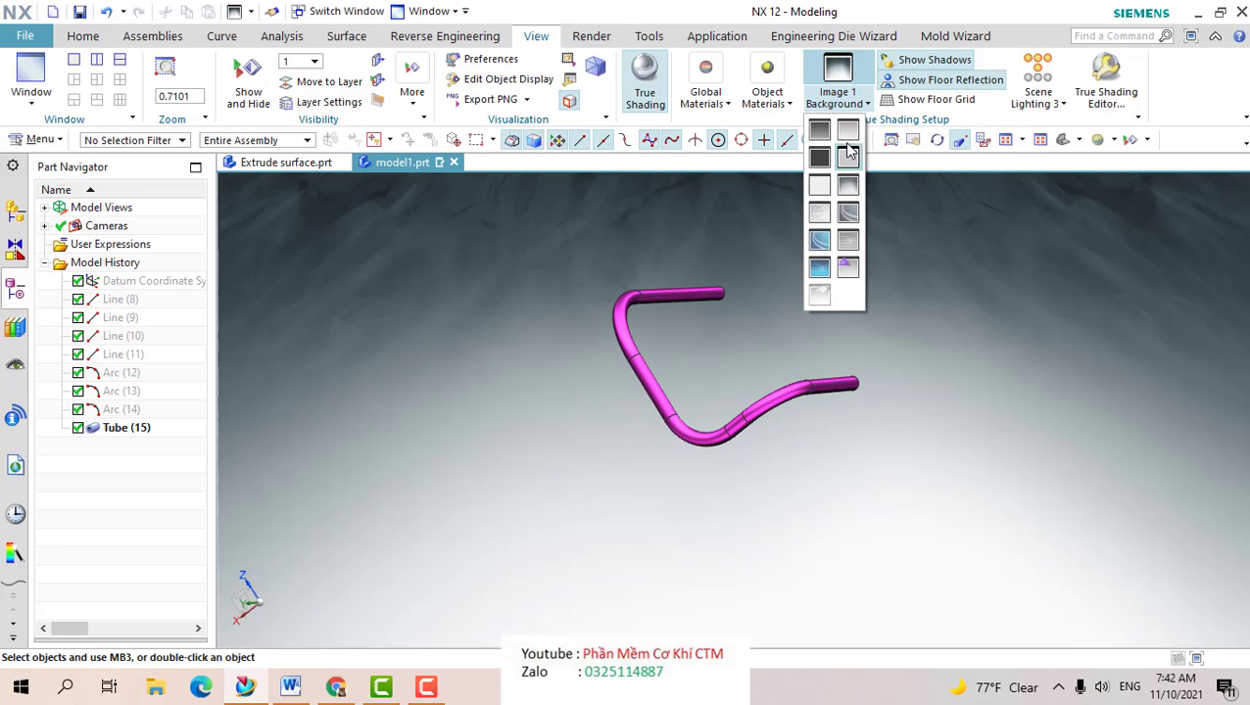
click(837, 142)
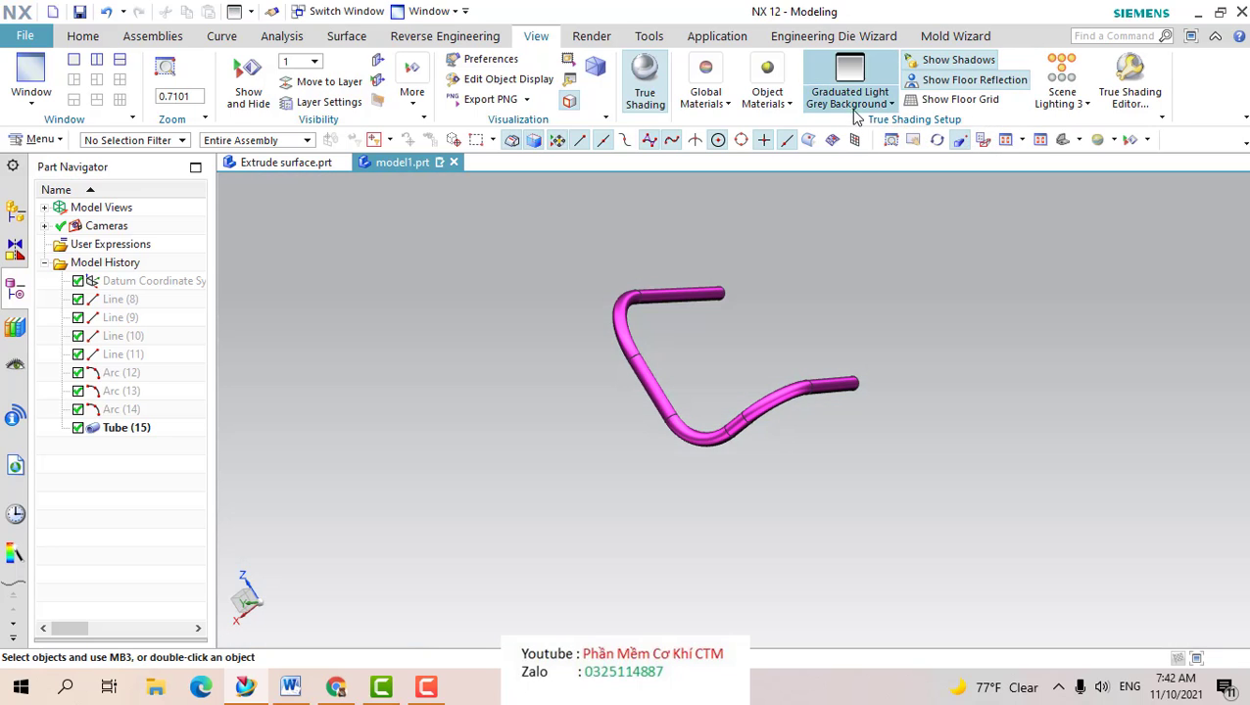
click(848, 98)
click(832, 131)
click(844, 101)
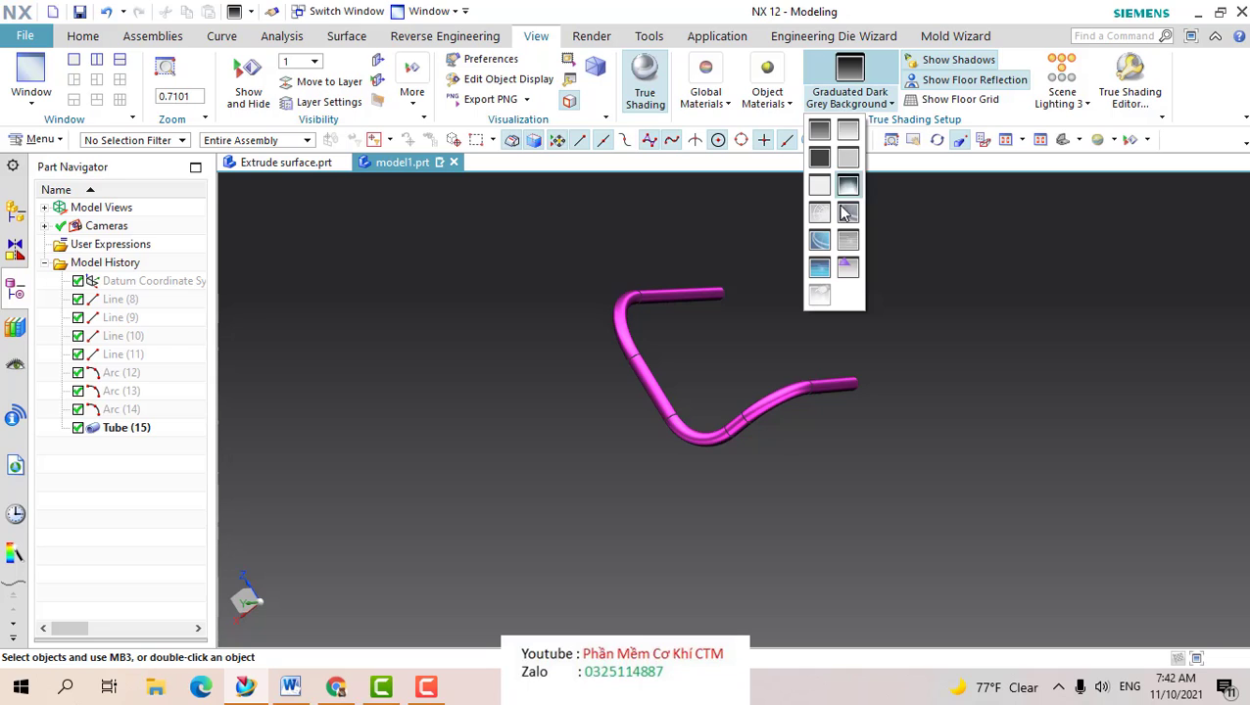
click(848, 270)
click(828, 103)
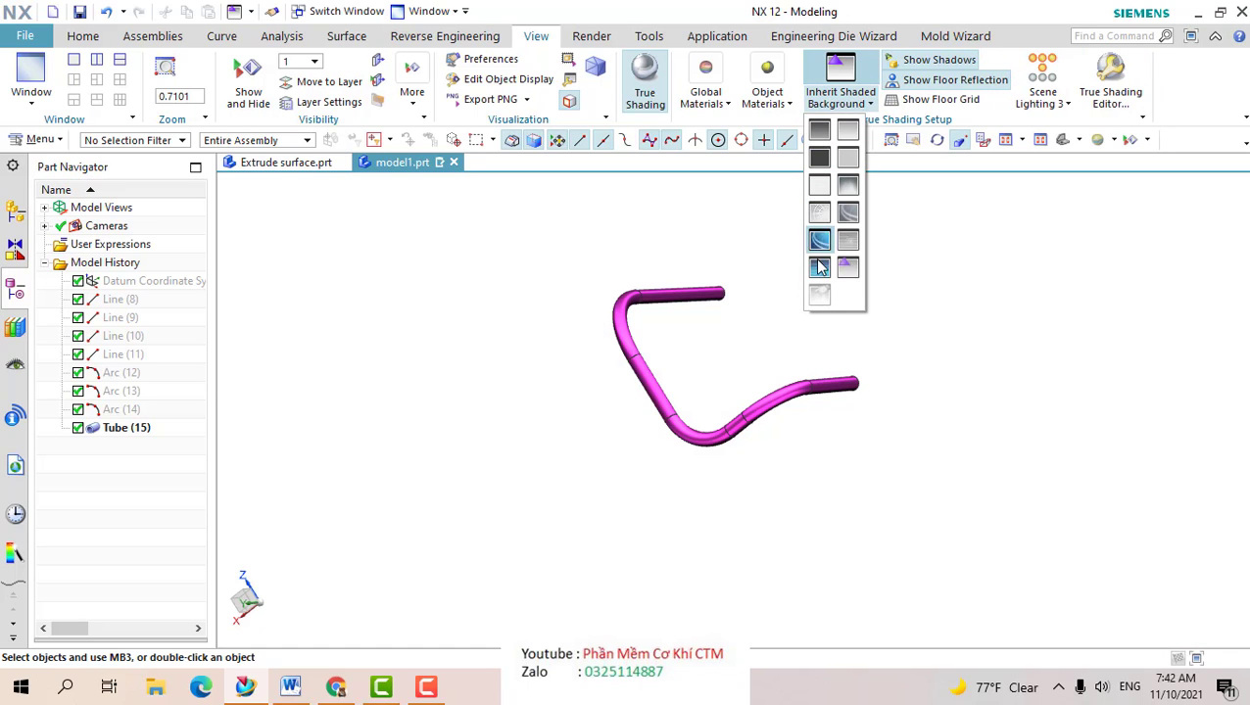
click(819, 214)
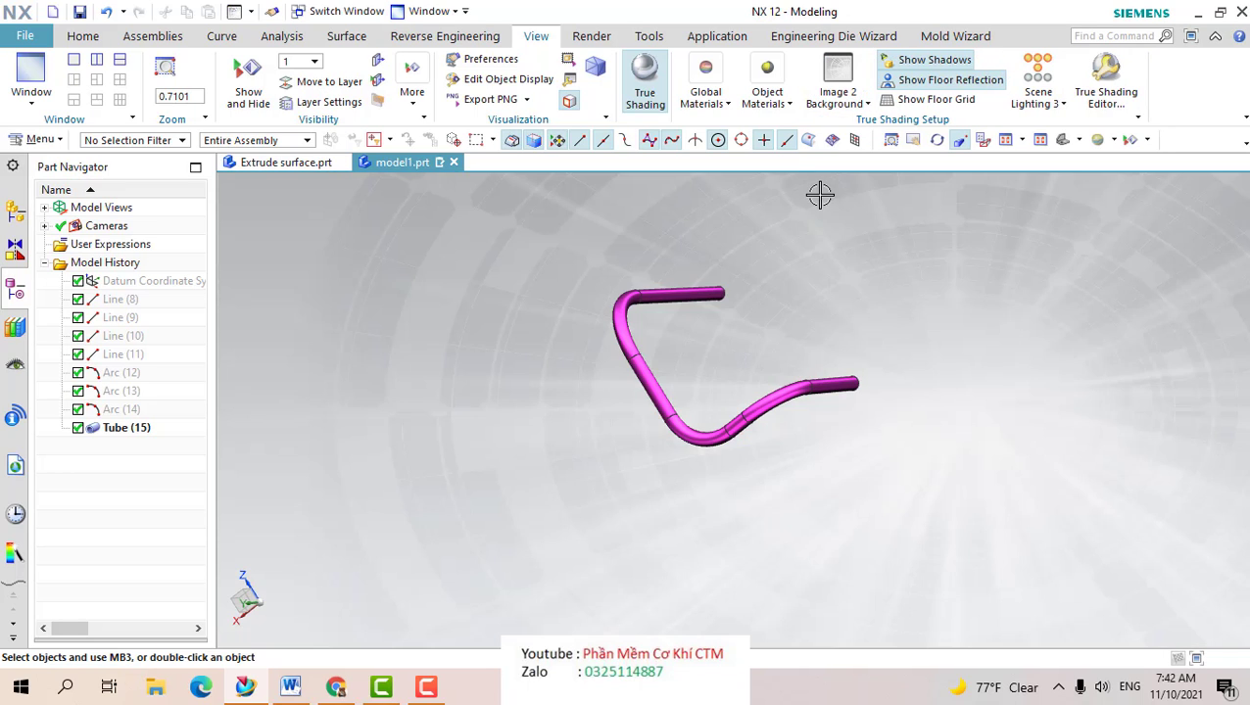
mouse_move(781, 349)
middle_down()
mouse_move(996, 389)
mouse_move(898, 410)
middle_up()
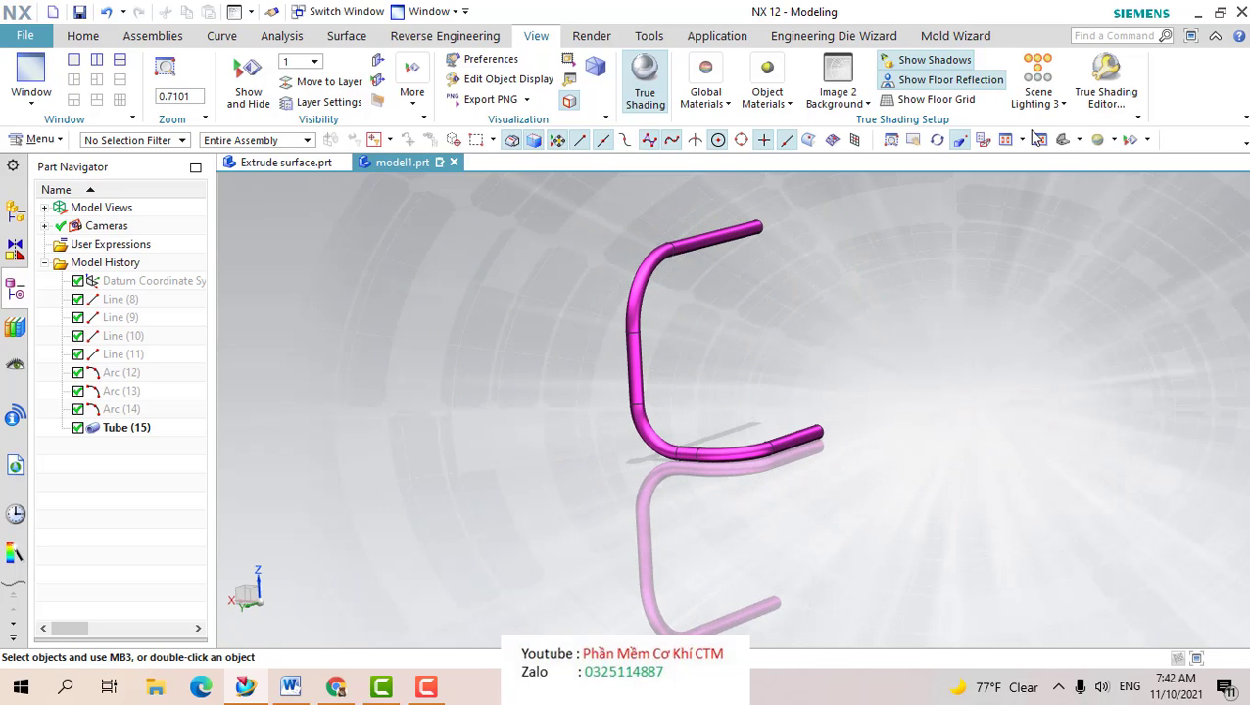
mouse_move(1019, 196)
middle_down()
mouse_move(974, 240)
mouse_move(926, 356)
mouse_move(663, 326)
middle_up()
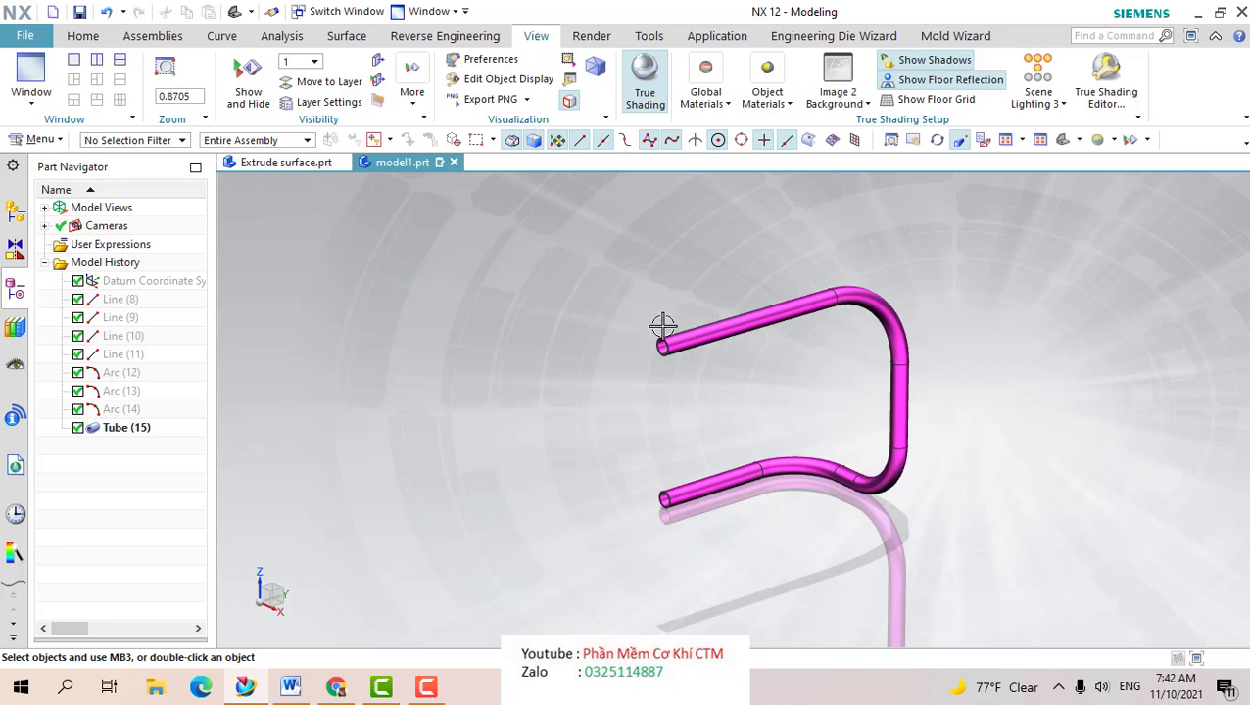
mouse_move(671, 368)
shift+middle_down()
mouse_move(784, 402)
mouse_move(683, 255)
shift+middle_up()
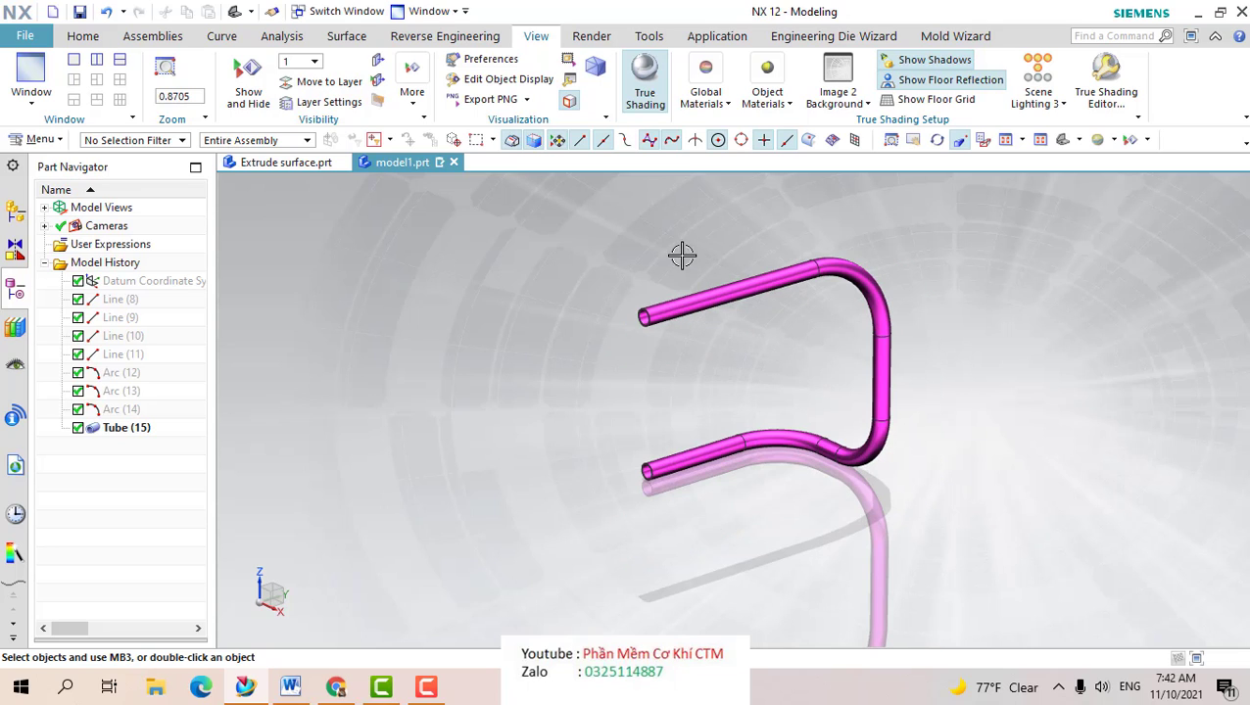
click(706, 96)
click(706, 96)
click(706, 96)
click(694, 131)
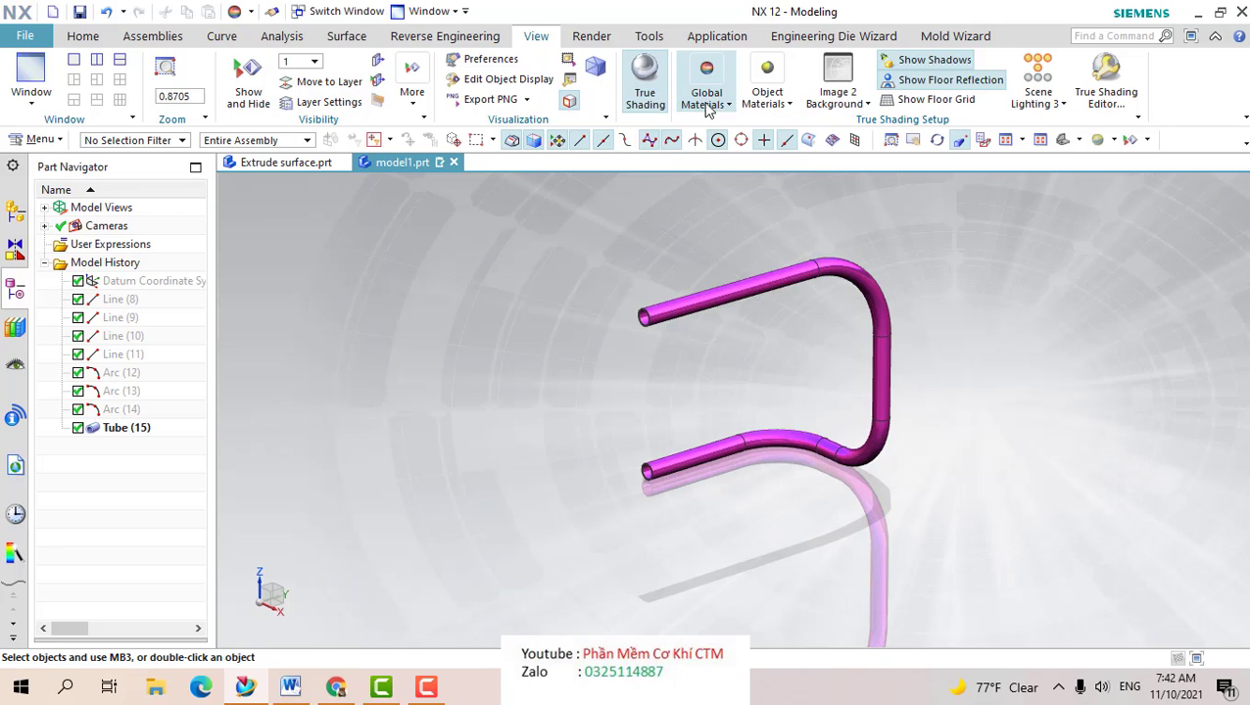
click(706, 96)
click(693, 221)
click(706, 96)
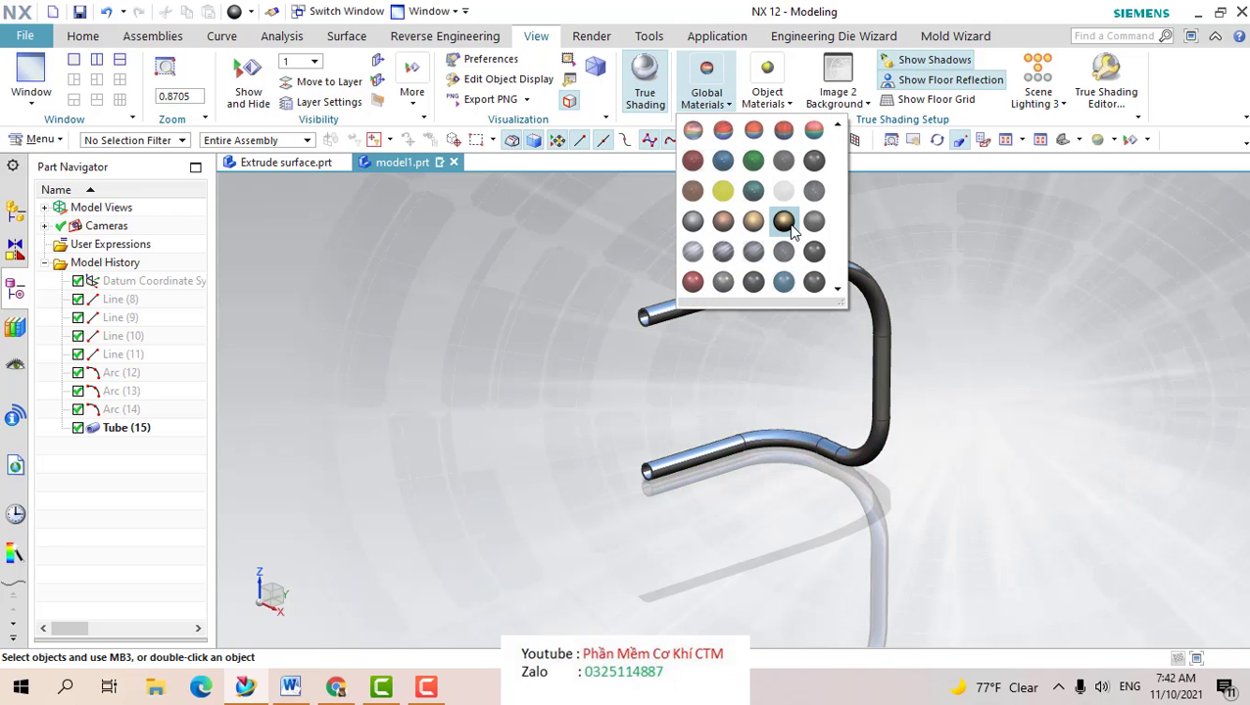
click(754, 222)
click(684, 107)
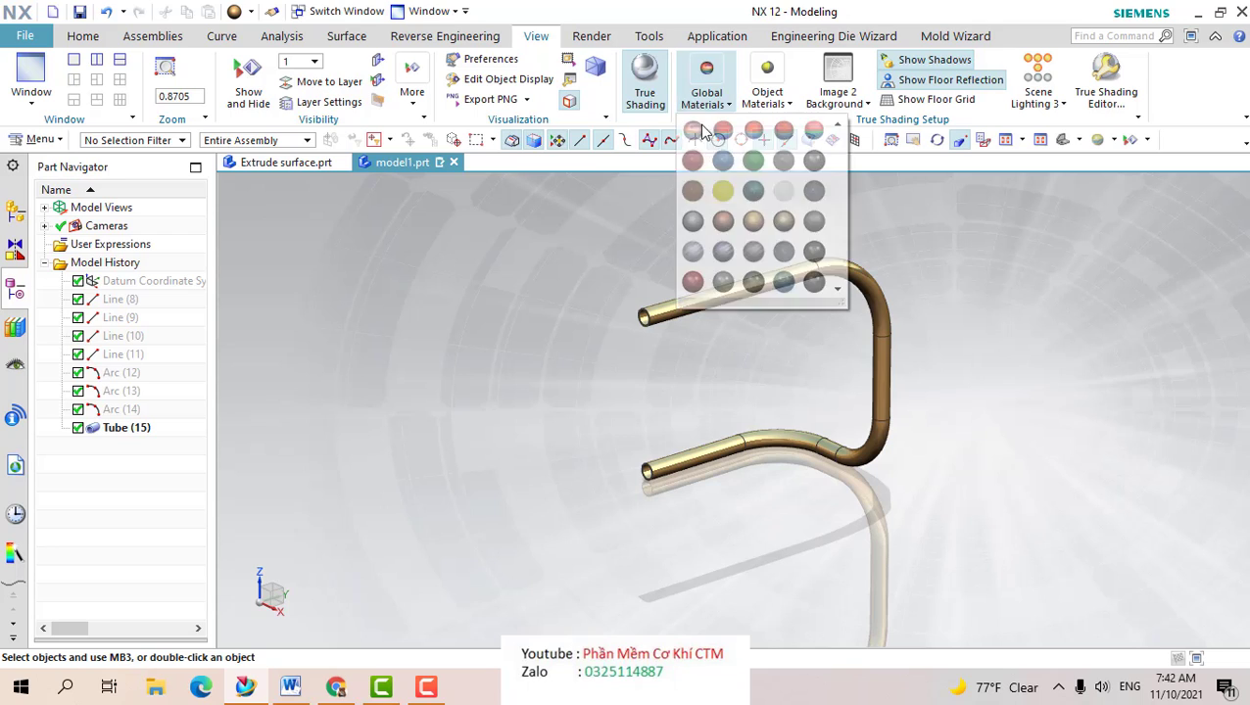
click(697, 187)
scroll(847, 436, up, 1)
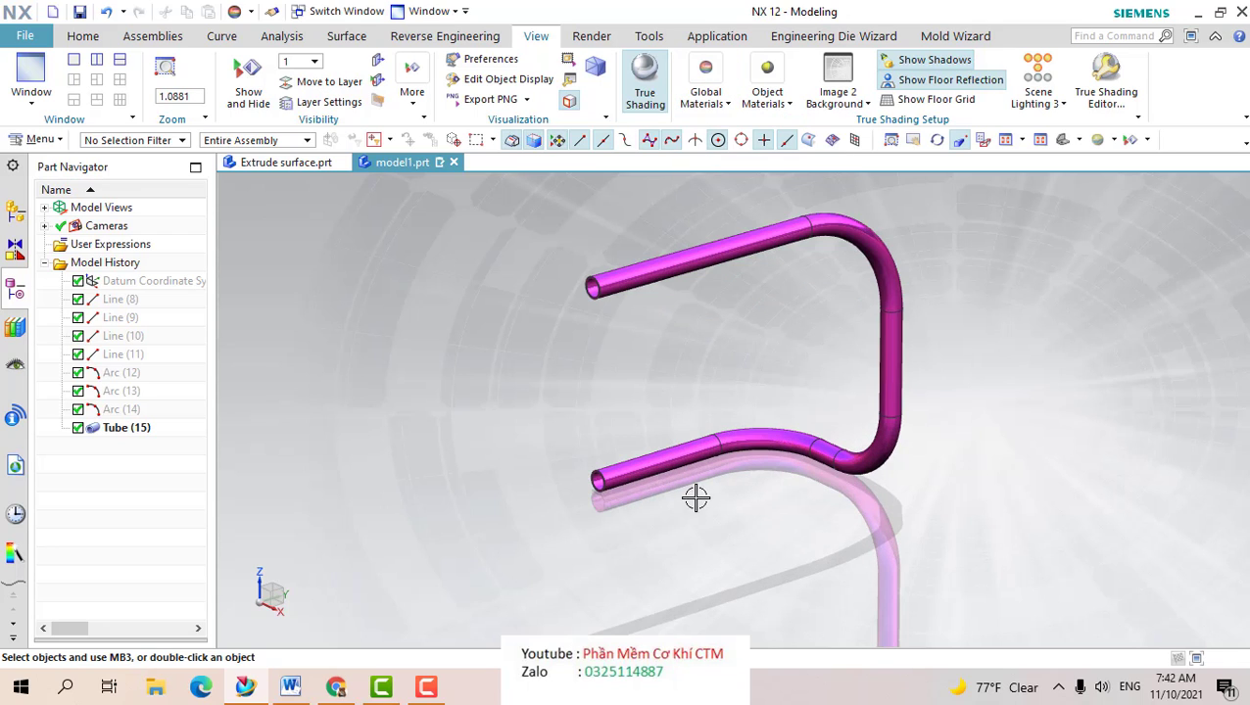